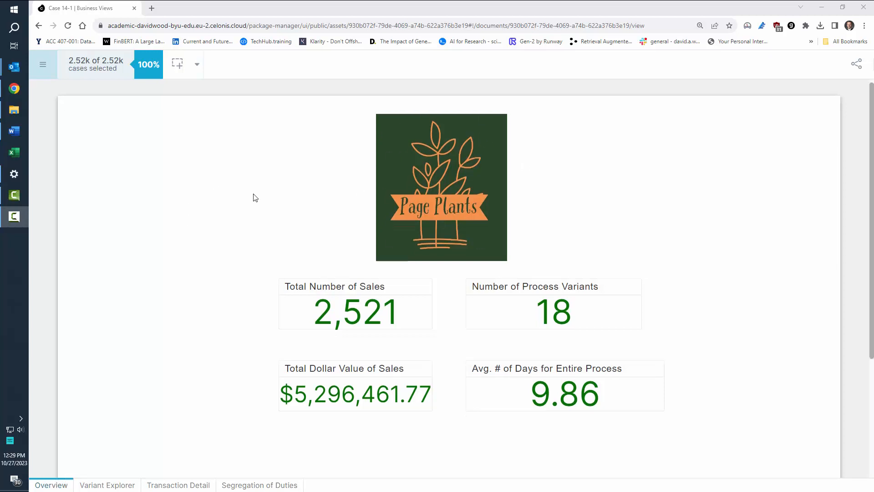
# Review the sales and process figures on the Overview sheet and open the Variant Explorer sheet.
pyautogui.scroll(-2, 254, 195)
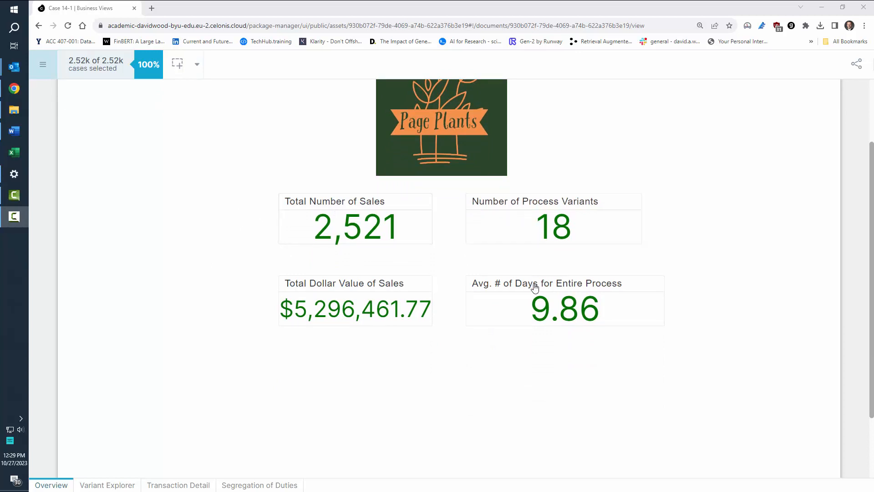
pyautogui.scroll(1, 192, 303)
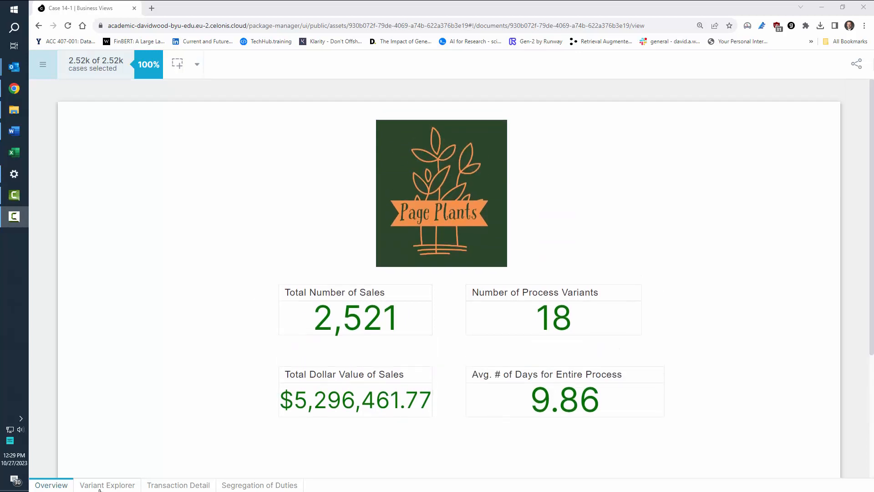
pyautogui.click(103, 485)
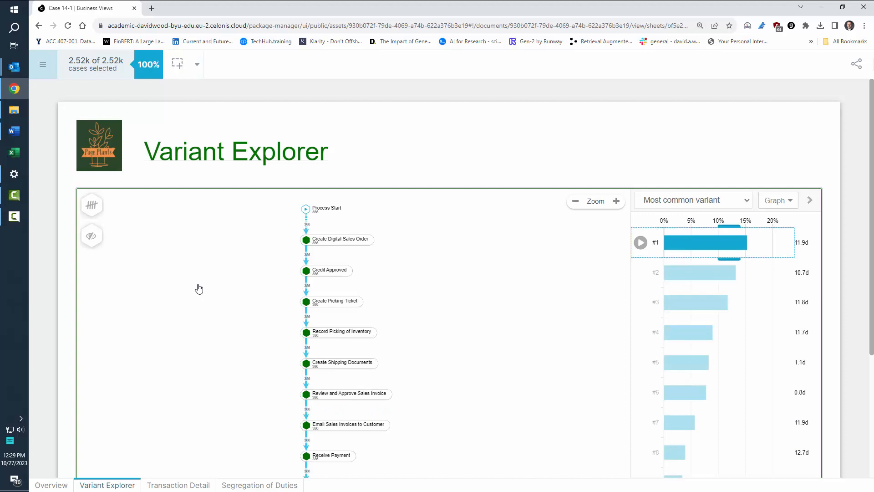
# Extend the variant selection from #1 through the others group so the graph shows every process path.
pyautogui.scroll(-1, 198, 288)
pyautogui.scroll(1, 273, 275)
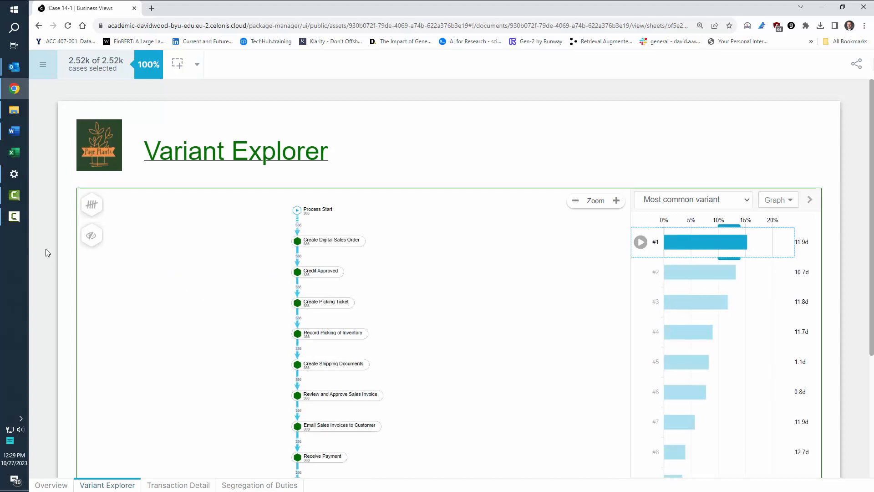
pyautogui.scroll(-2, 46, 248)
pyautogui.scroll(1, 46, 248)
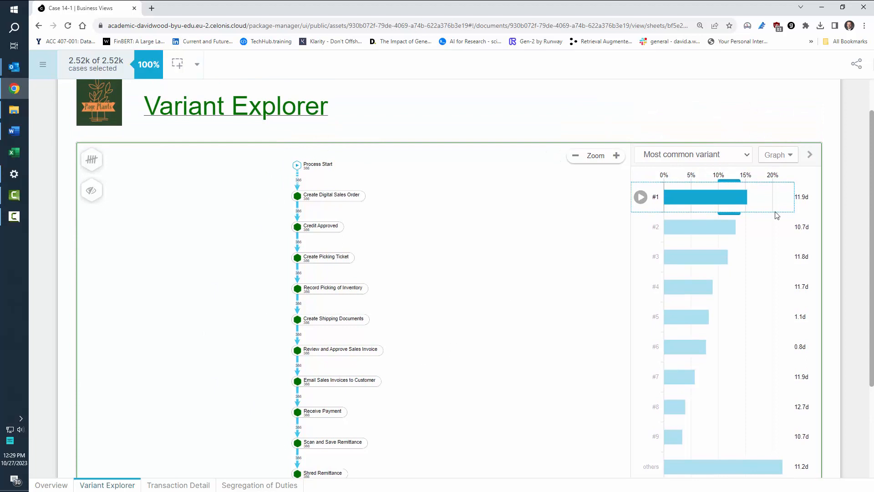
pyautogui.scroll(-2, 847, 179)
pyautogui.moveTo(709, 145)
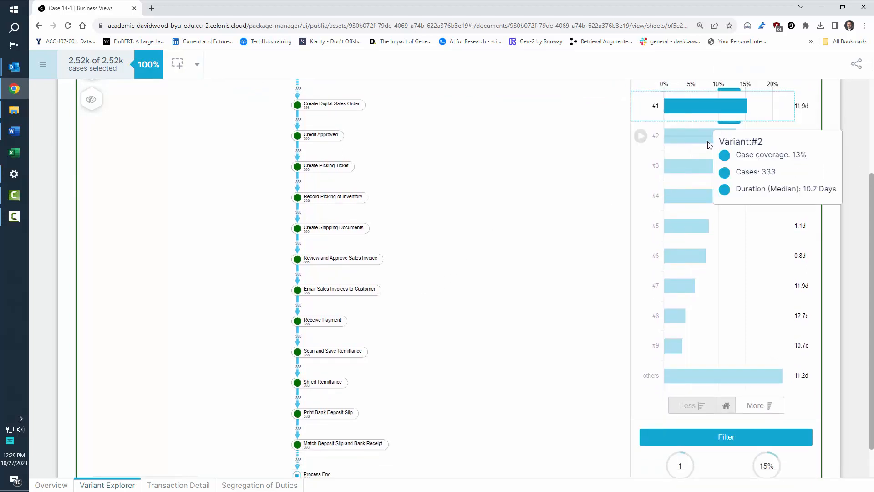
pyautogui.scroll(1, 812, 166)
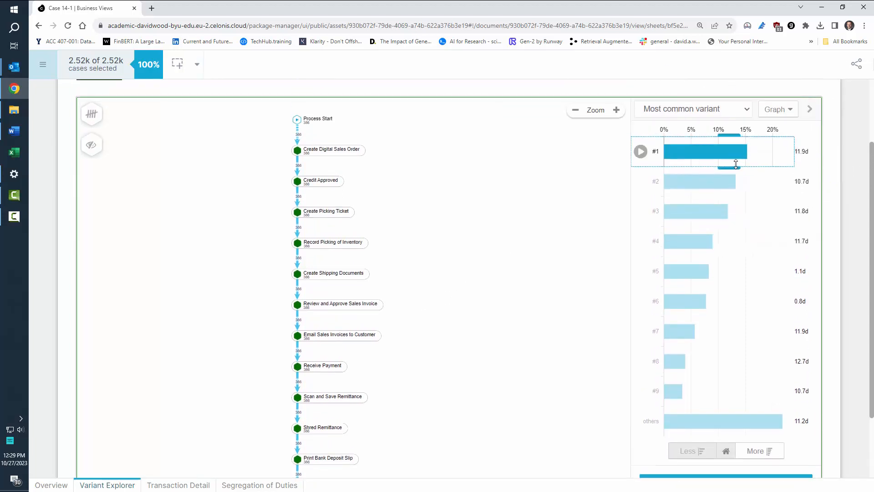
pyautogui.moveTo(732, 165); pyautogui.dragTo(733, 438)
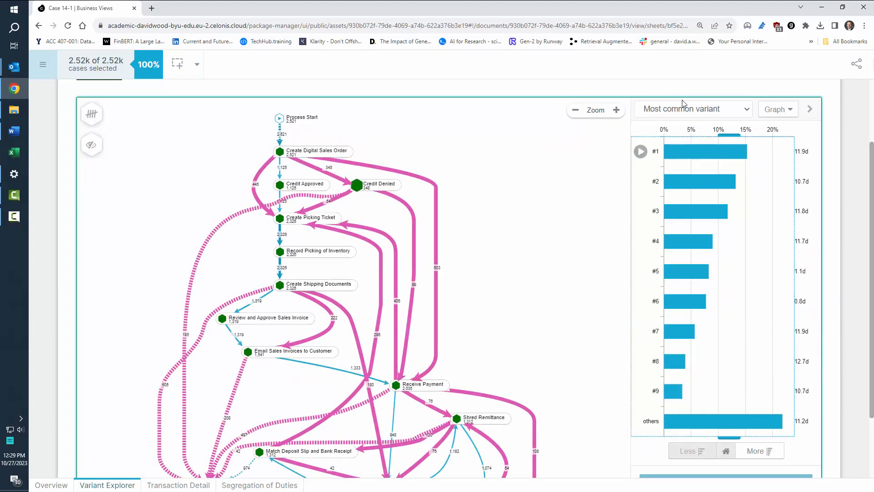
# Isolate variant #3, and extend the selection up to #1 and down through the others group.
pyautogui.moveTo(684, 191)
pyautogui.click(684, 216)
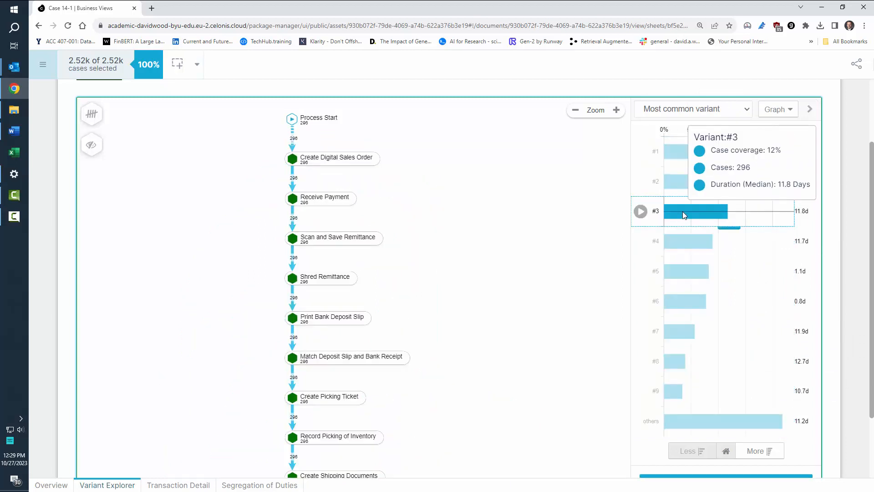
pyautogui.moveTo(735, 192); pyautogui.dragTo(728, 135)
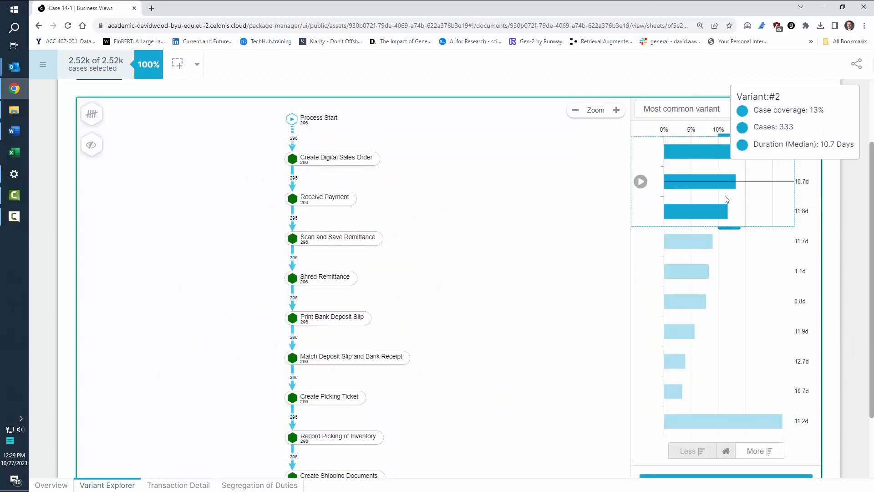
pyautogui.moveTo(730, 227); pyautogui.dragTo(726, 434)
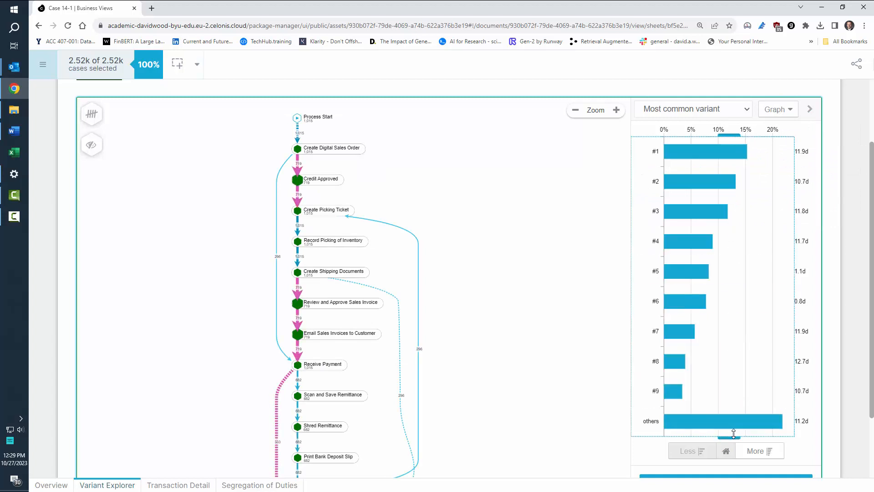
# Expand the list to show every variant individually and limit the selection to variants #1 through #10.
pyautogui.click(759, 455)
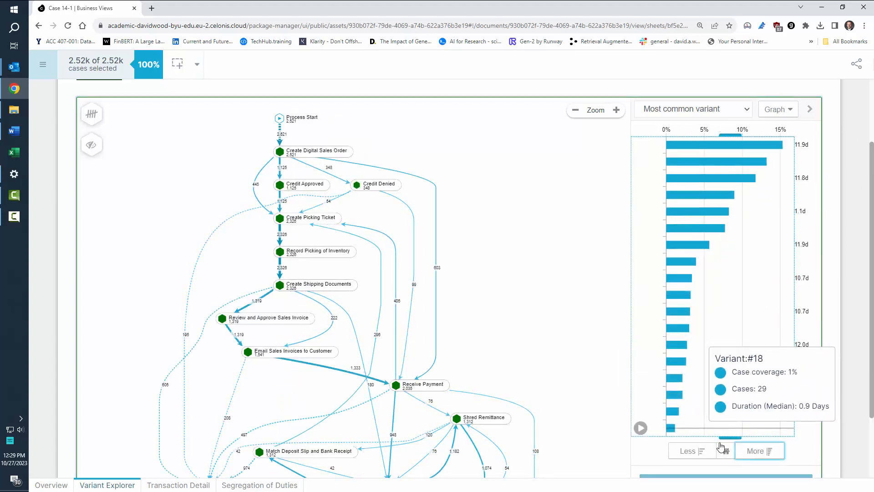
pyautogui.moveTo(727, 436); pyautogui.dragTo(715, 305)
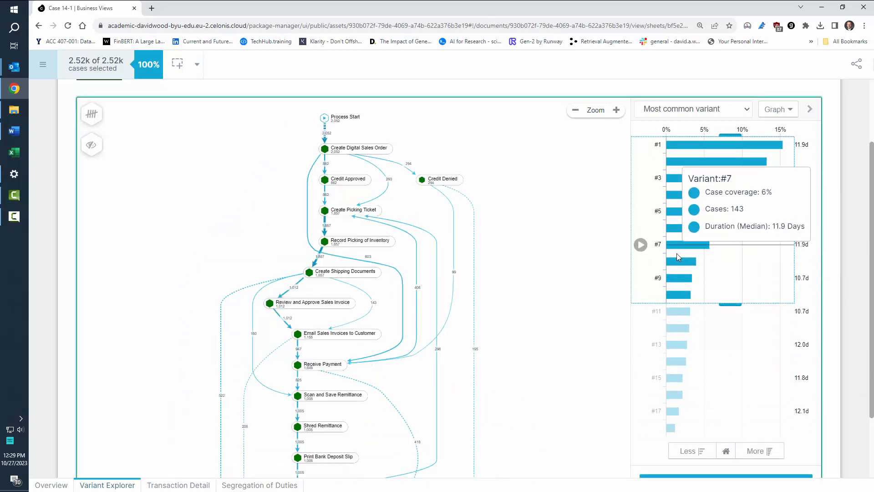
# Play the case flow animation for the selected variants and bring the whole process graph into view.
pyautogui.click(640, 245)
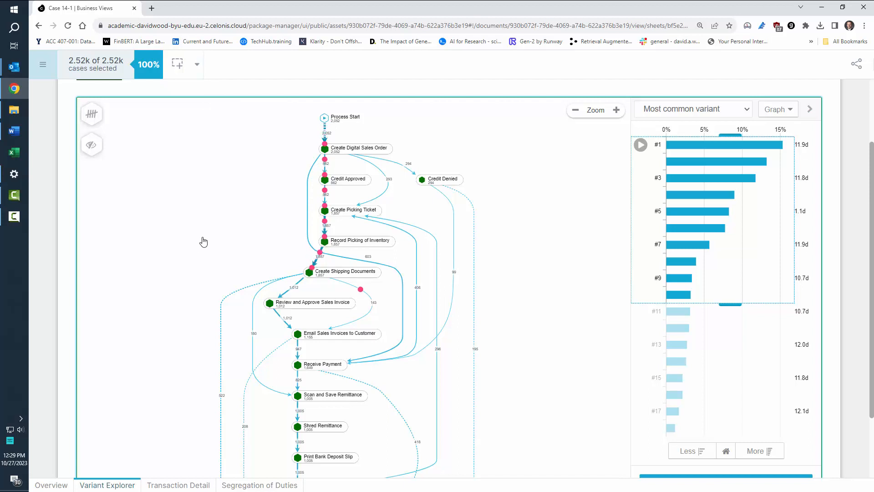
pyautogui.scroll(-1, 213, 370)
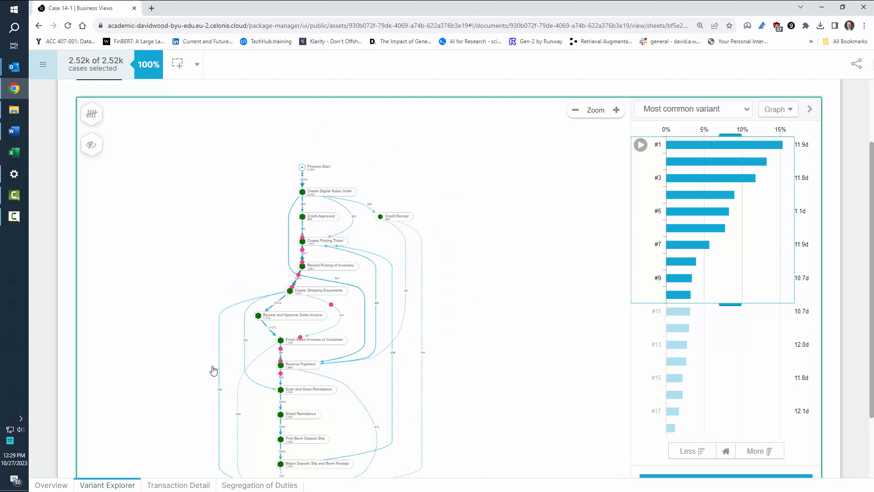
pyautogui.moveTo(195, 388); pyautogui.dragTo(200, 323)
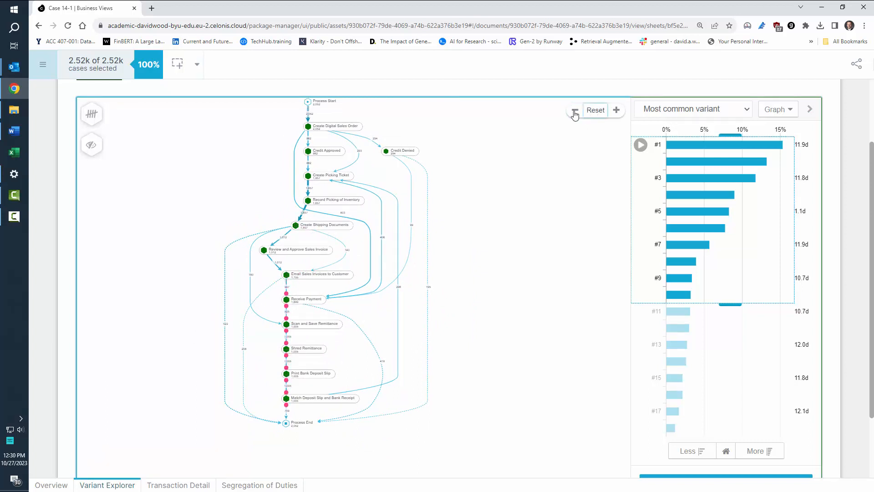
# Narrow the selection to the most common variant and collapse the list to #1 to #9 plus others.
pyautogui.moveTo(728, 302); pyautogui.dragTo(717, 184)
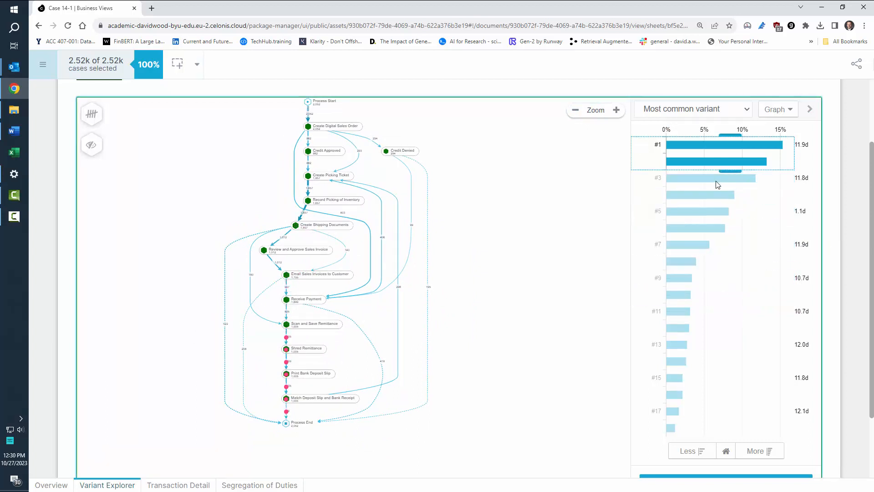
pyautogui.click(703, 109)
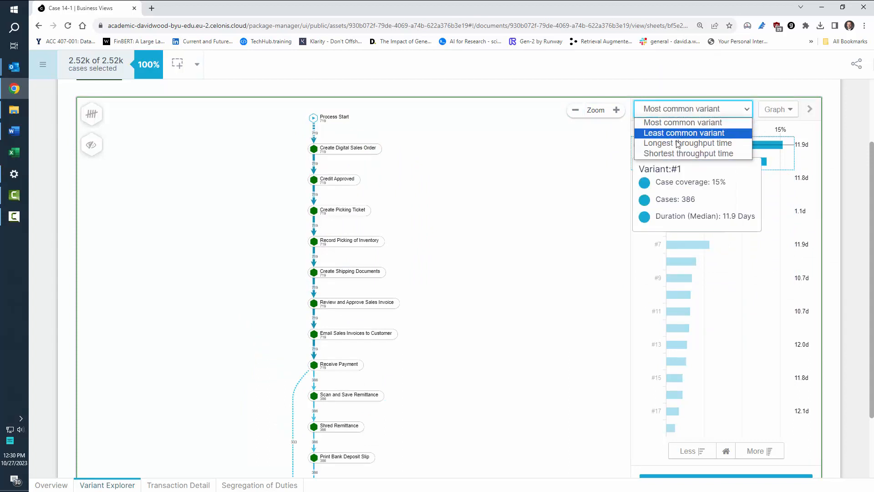
pyautogui.click(606, 157)
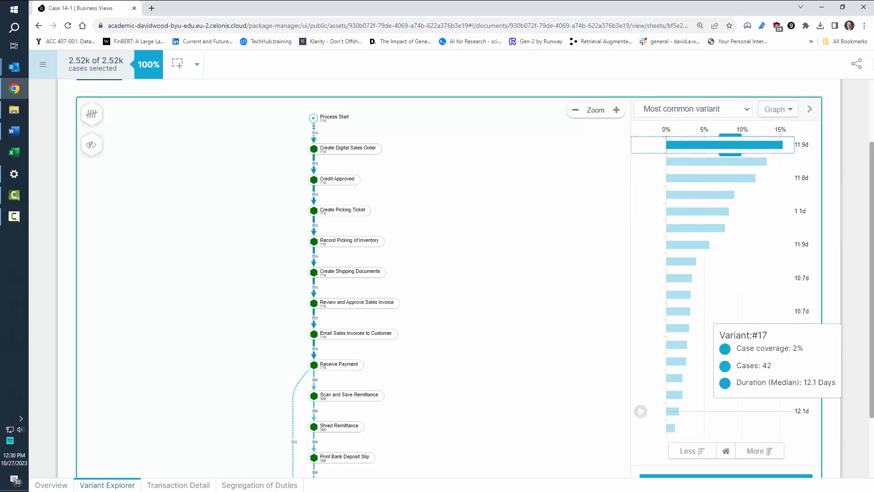
pyautogui.doubleClick(688, 451)
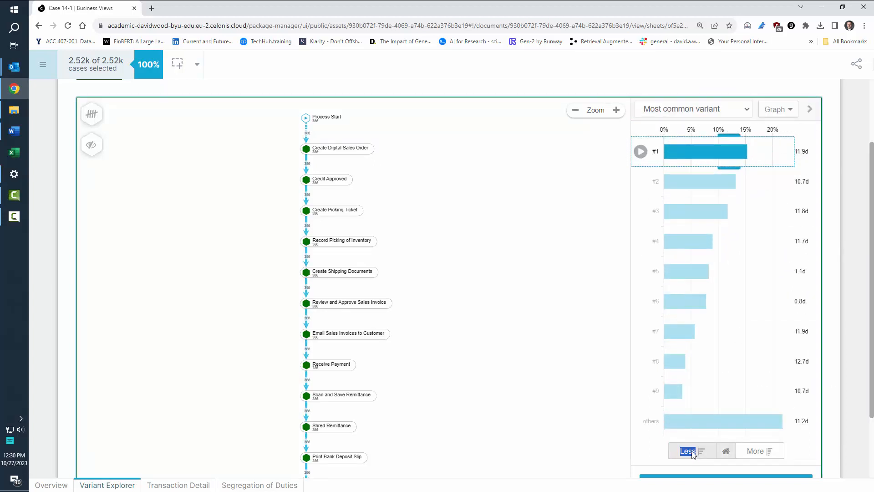
# Check the available graph metrics and inspect the case counts along variant #1's process flow up close.
pyautogui.click(95, 120)
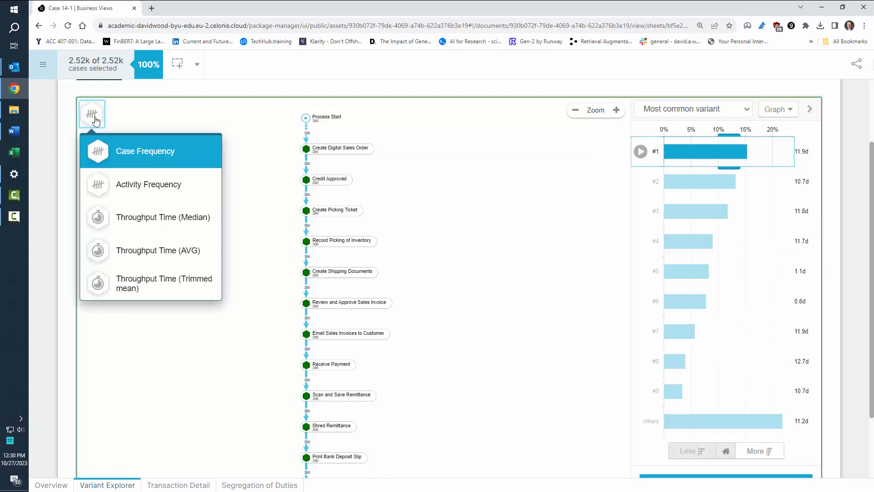
pyautogui.click(615, 111)
pyautogui.scroll(2, 439, 205)
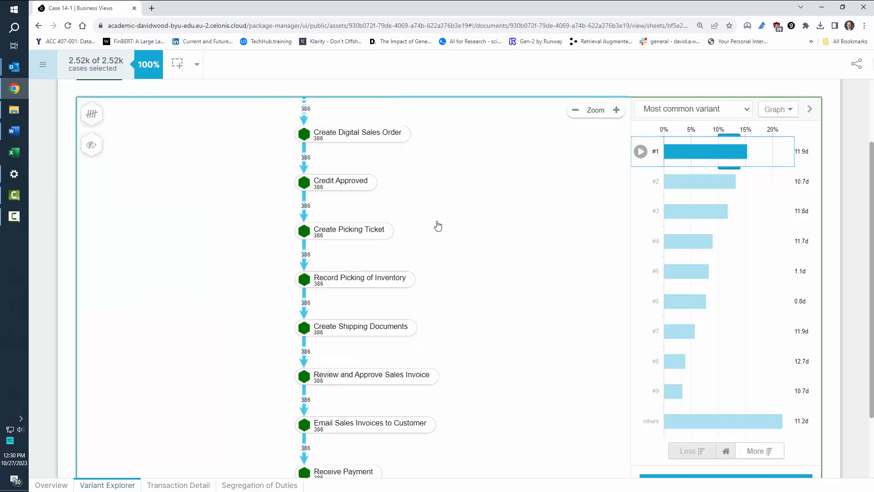
pyautogui.scroll(2, 273, 177)
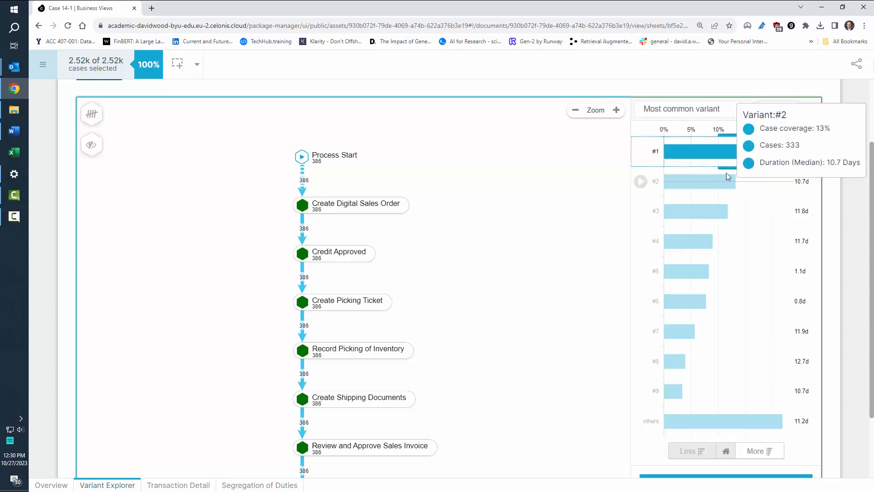
# Select variants #1 to #3 and show their Throughput Time (Median) in hours.
pyautogui.moveTo(728, 168); pyautogui.dragTo(727, 229)
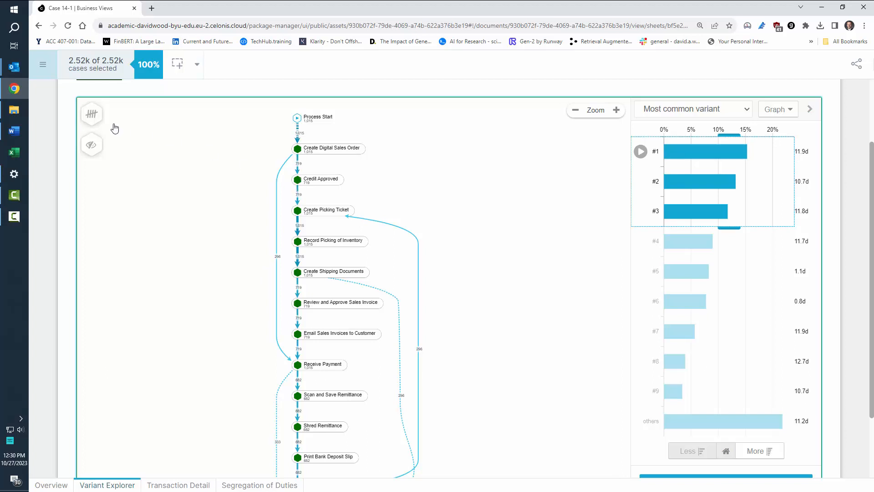
pyautogui.click(91, 114)
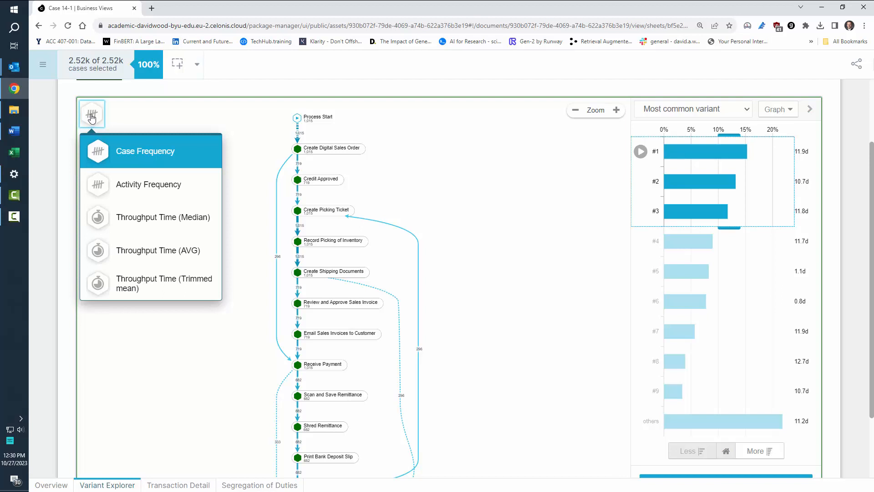
pyautogui.click(133, 231)
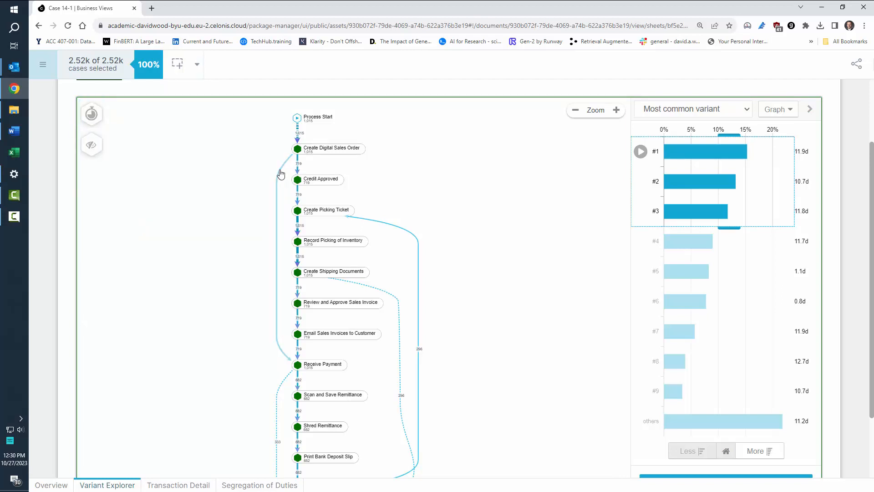
pyautogui.moveTo(92, 114)
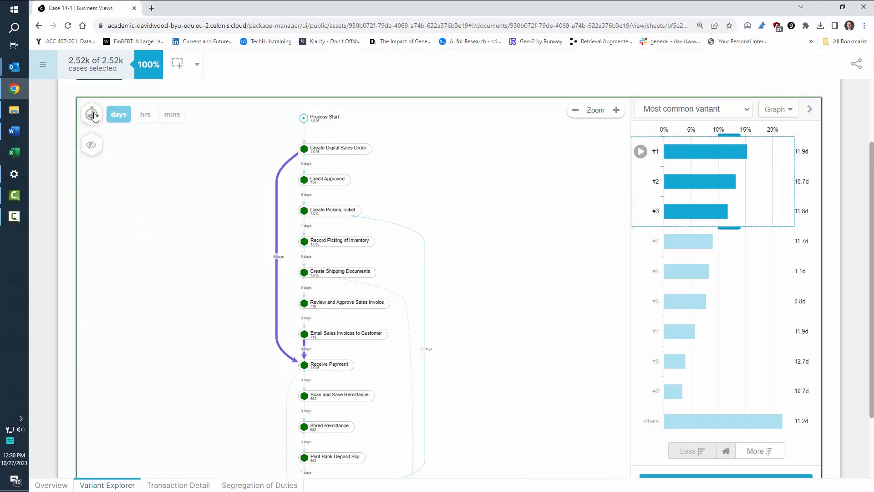
pyautogui.click(145, 116)
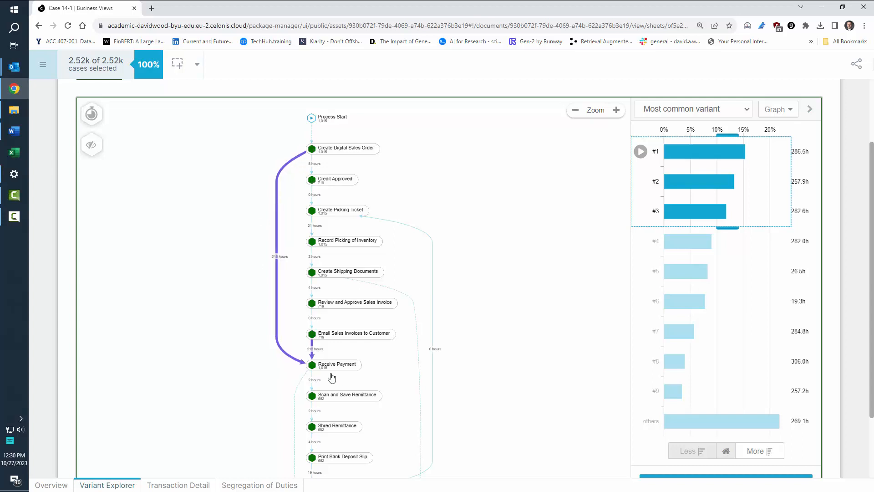
# Switch the graph metric back to Case Frequency, and toggle the Create Shipping Documents activity off and on among the displayed activities.
pyautogui.click(94, 119)
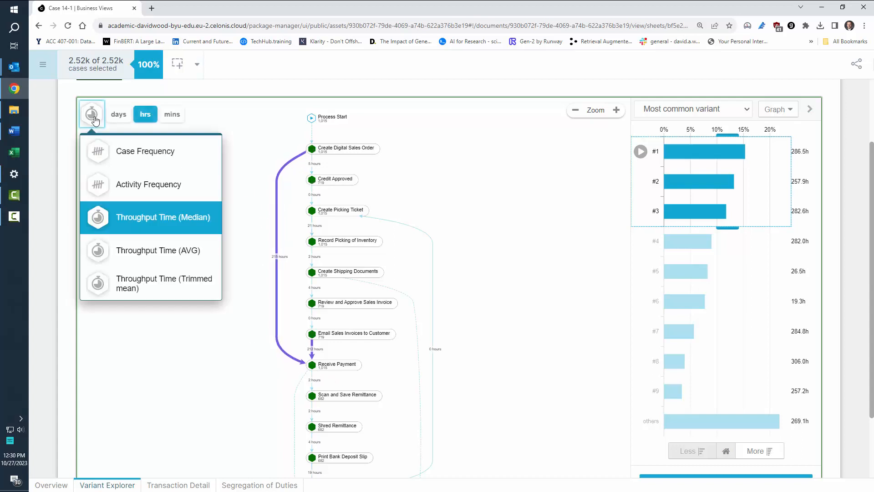
pyautogui.click(116, 155)
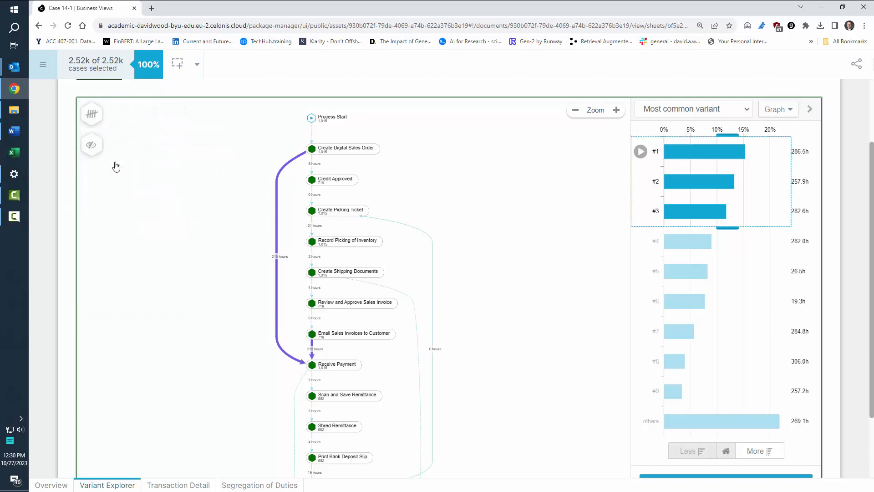
pyautogui.click(93, 148)
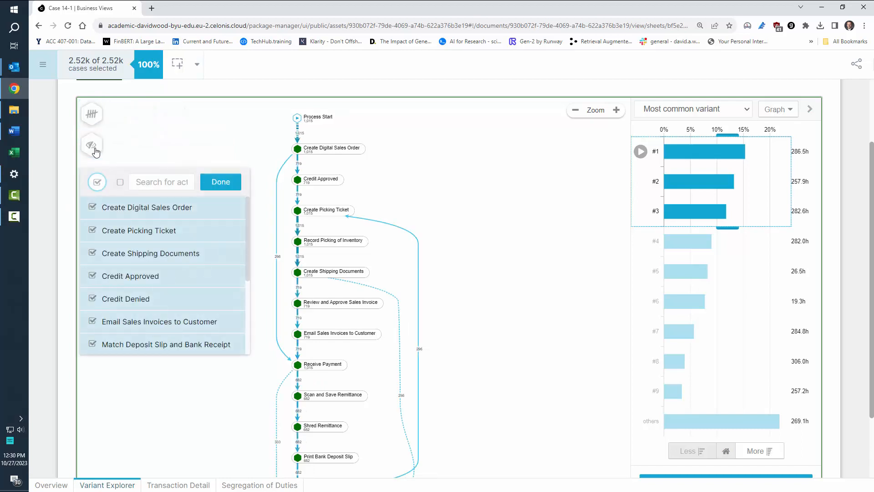
pyautogui.click(92, 253)
pyautogui.click(93, 253)
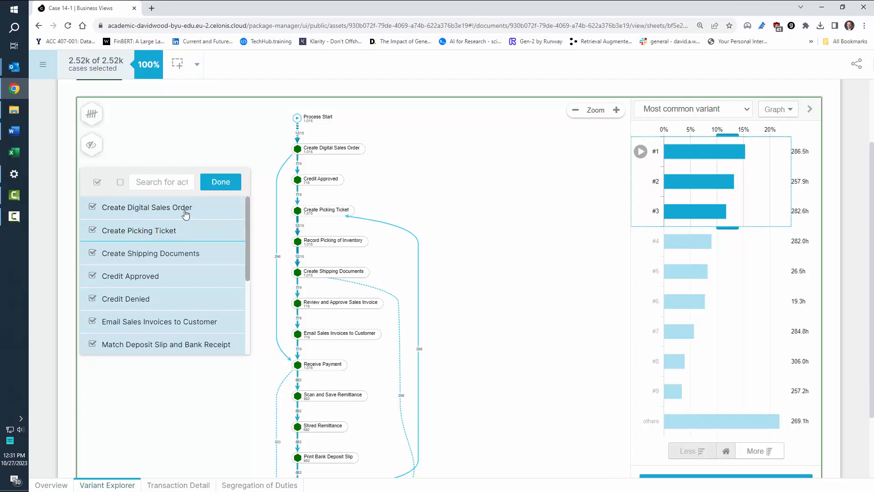
pyautogui.click(229, 182)
# Narrow the selection to variant #1 to check its case coverage, and isolate variant #7 in the graph.
pyautogui.moveTo(726, 227); pyautogui.dragTo(715, 180)
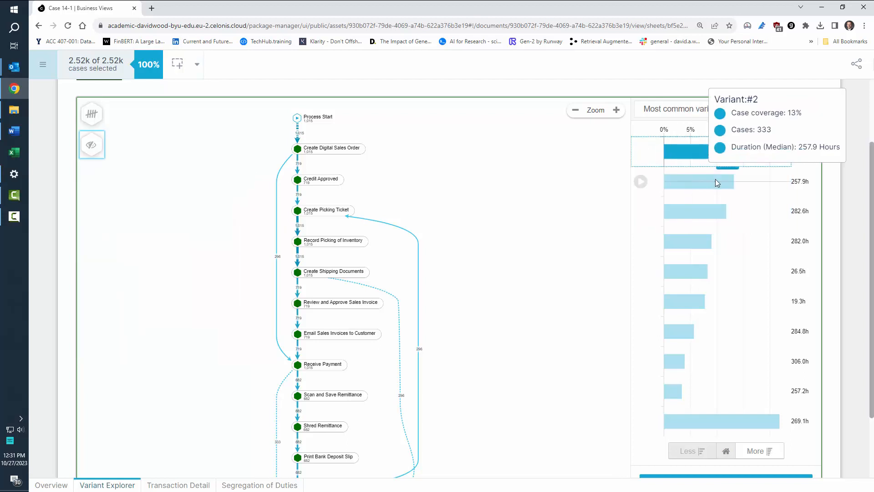
pyautogui.scroll(-2, 646, 399)
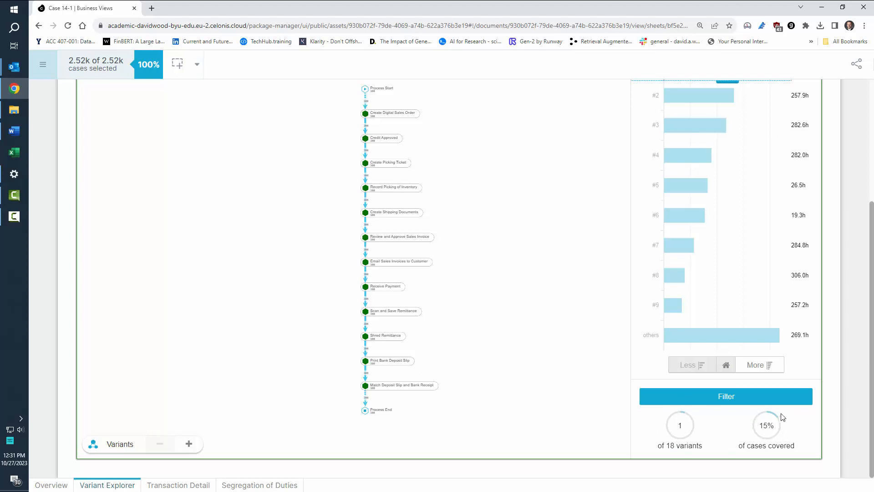
pyautogui.click(675, 244)
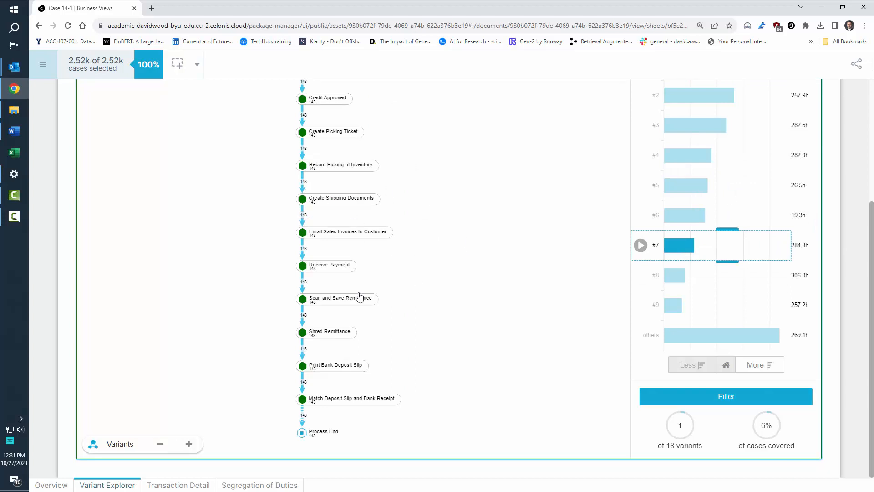
# Check the case details of the Create Digital Sales Order activity, and extend the graph selection to all variants including others.
pyautogui.scroll(4, 71, 279)
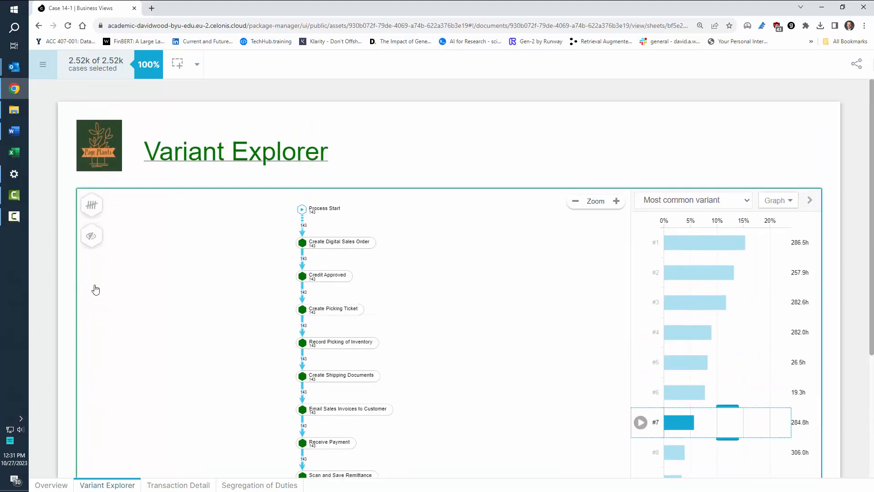
pyautogui.click(341, 249)
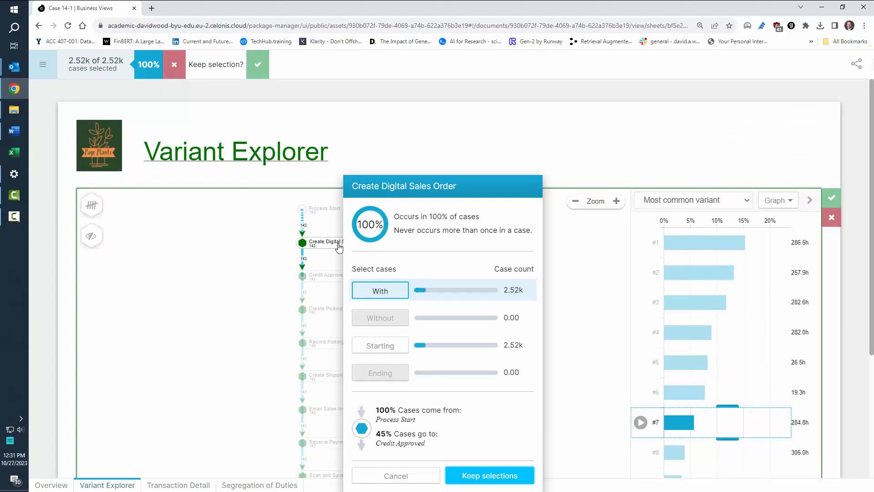
pyautogui.scroll(-3, 261, 310)
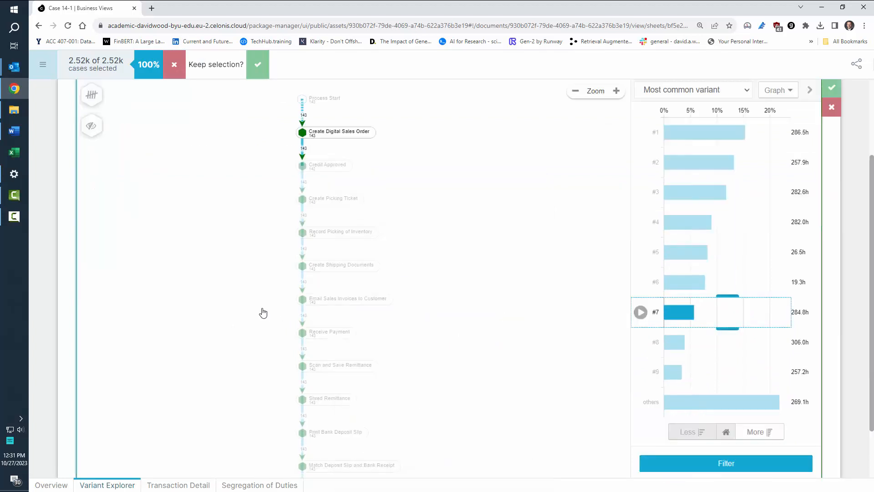
pyautogui.moveTo(732, 296); pyautogui.dragTo(728, 117)
pyautogui.moveTo(730, 345); pyautogui.dragTo(731, 410)
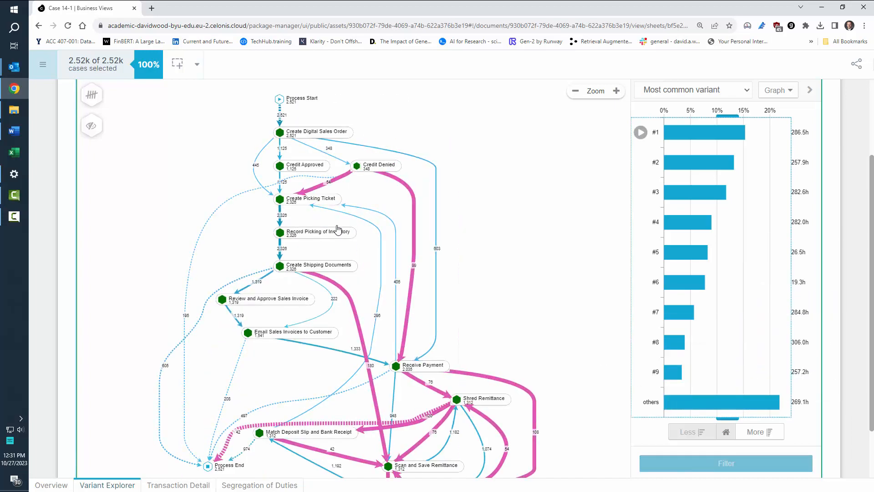
# Filter to cases without the Credit Approved activity and show all remaining variants, including others, in the graph.
pyautogui.click(280, 165)
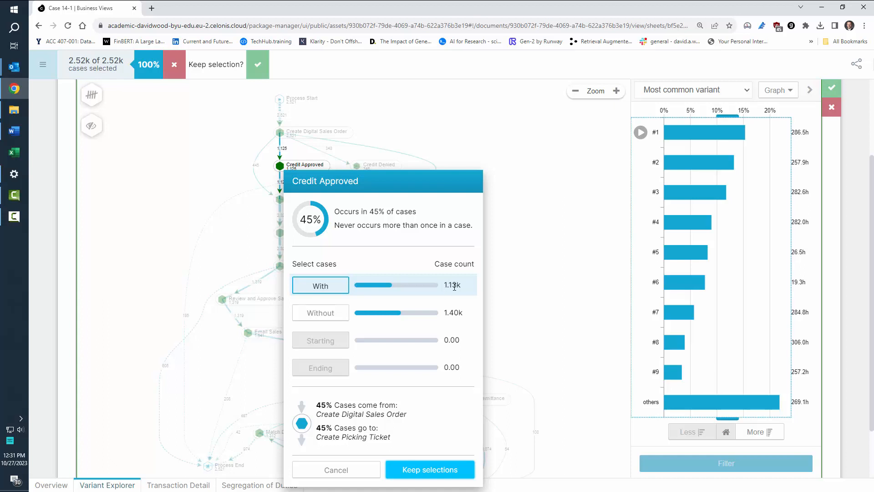
pyautogui.click(330, 315)
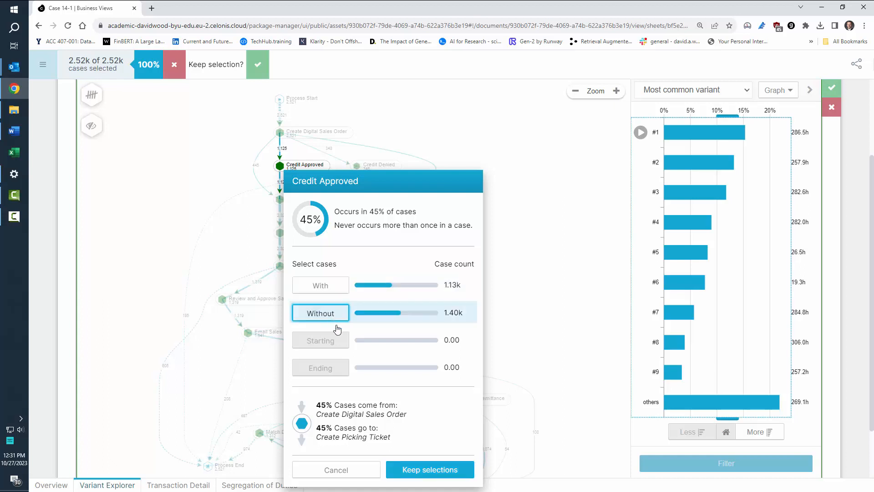
pyautogui.click(439, 471)
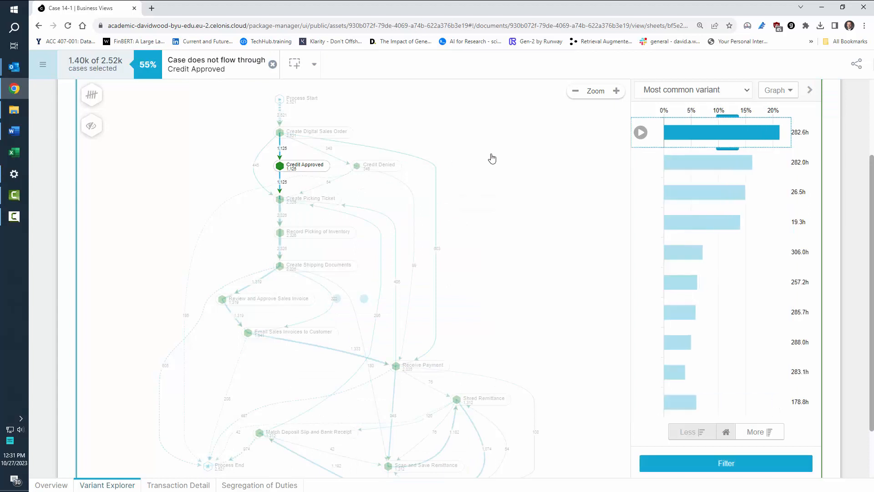
pyautogui.moveTo(728, 144); pyautogui.dragTo(733, 415)
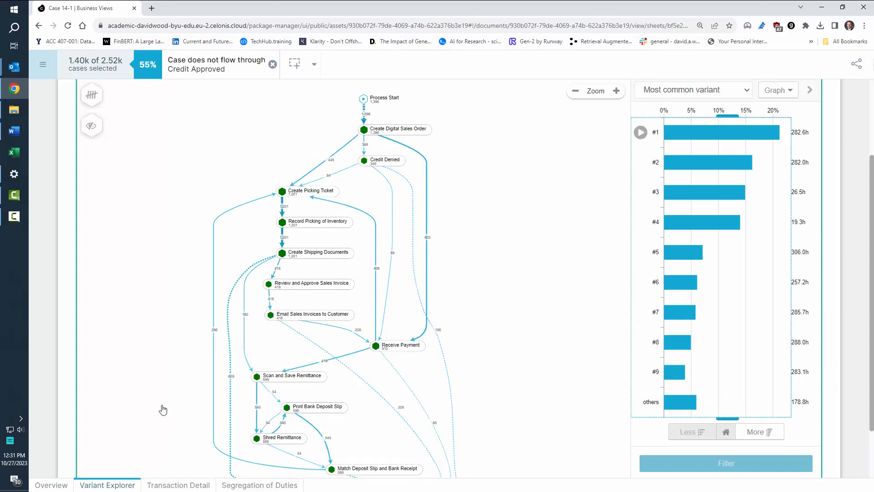
# Visit the Overview sheet with the case filter active, and return to the Variant Explorer to show variants #1 to #8.
pyautogui.click(49, 485)
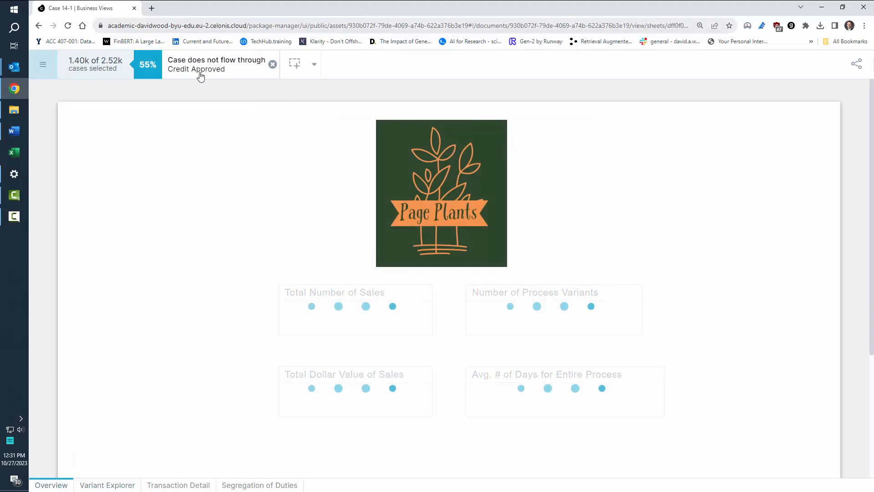
pyautogui.click(107, 485)
pyautogui.moveTo(722, 257)
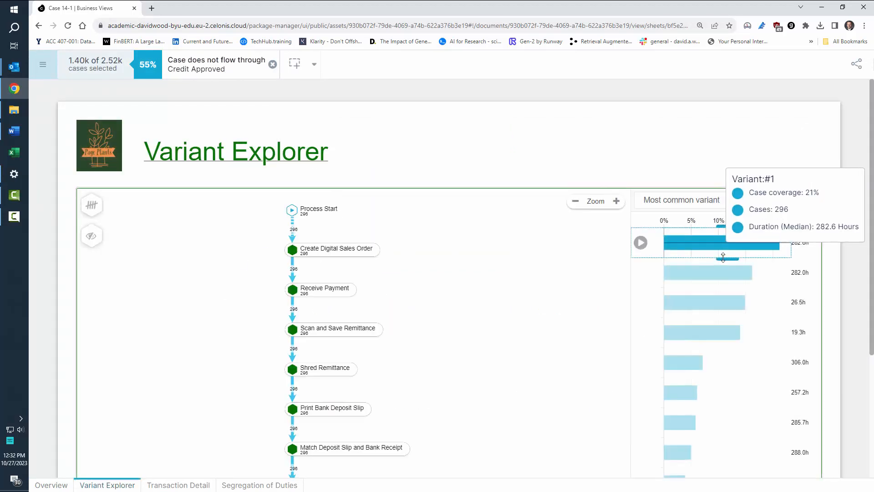
pyautogui.moveTo(723, 257); pyautogui.dragTo(728, 467)
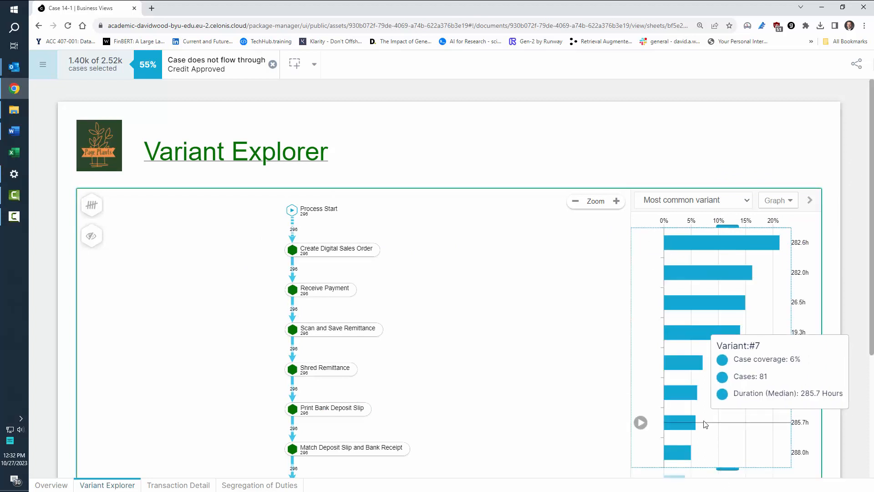
pyautogui.scroll(-2, 501, 178)
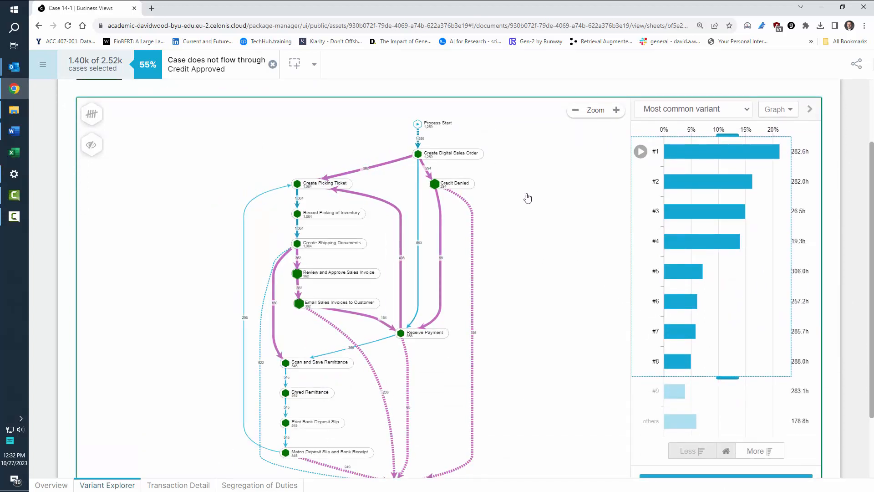
# Keep only cases where Create Digital Sales Order is directly followed by Create Picking Ticket, and remove both case filters after reviewing the flow.
pyautogui.click(369, 170)
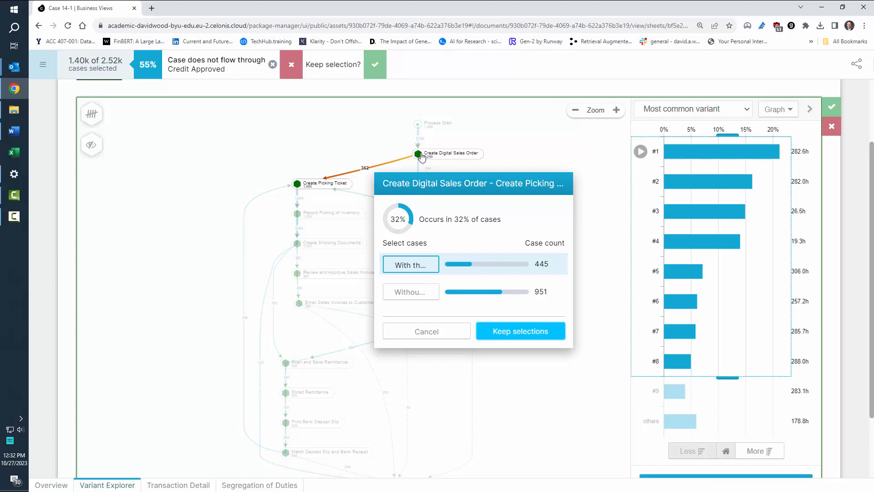
pyautogui.click(519, 331)
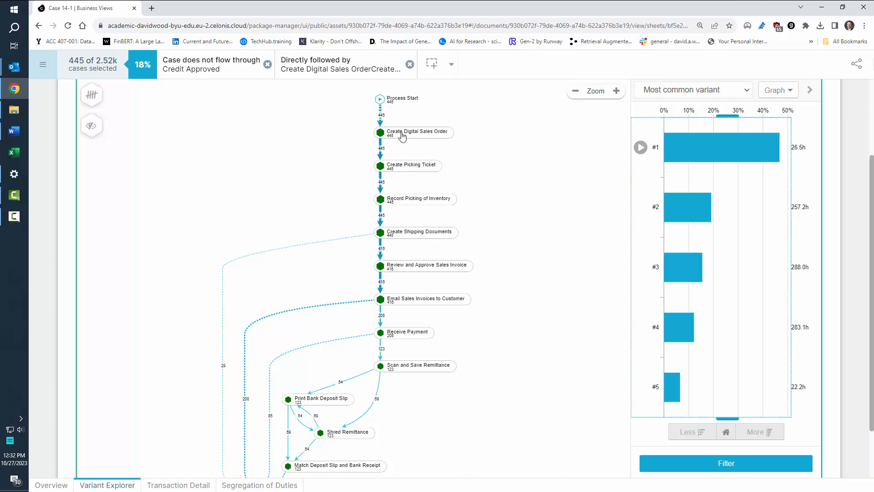
pyautogui.click(410, 64)
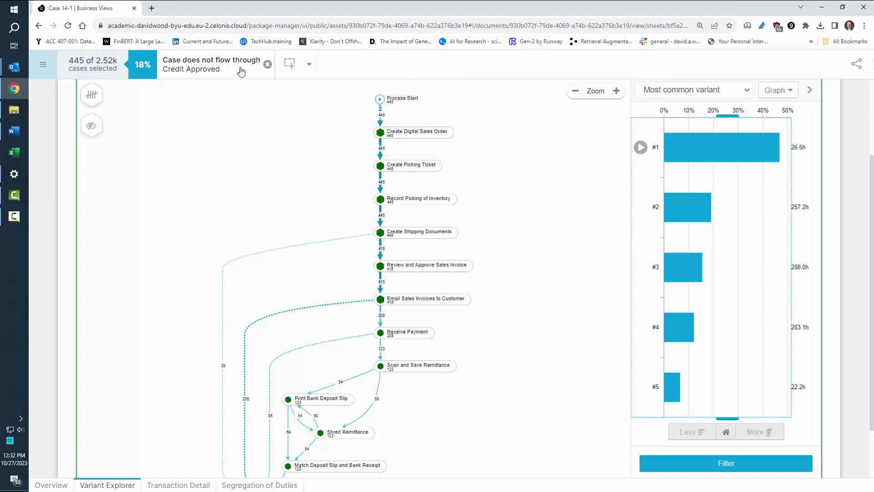
pyautogui.click(267, 64)
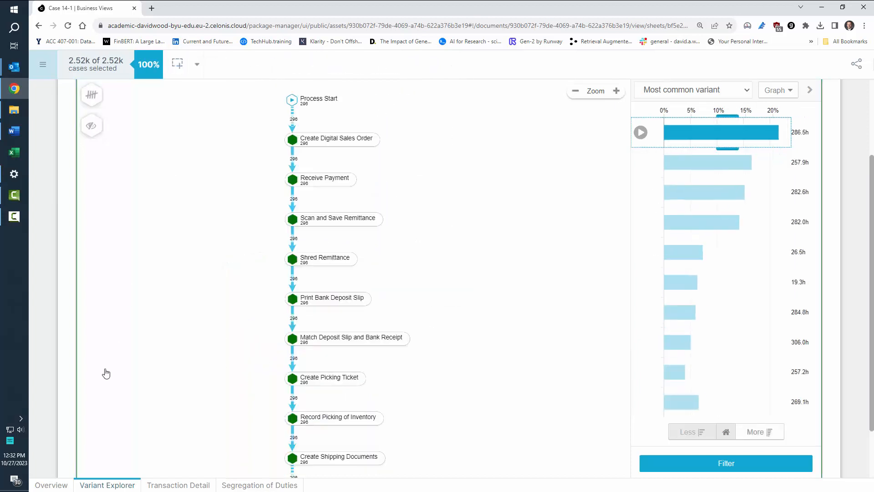
# Open the Transaction Detail sheet, try selecting the first three transaction IDs in the table, and clear the selection.
pyautogui.click(177, 485)
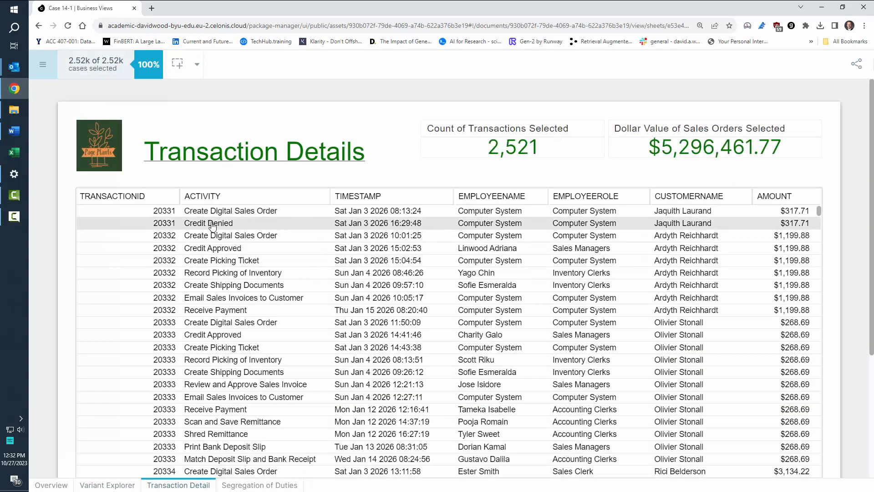
pyautogui.click(167, 214)
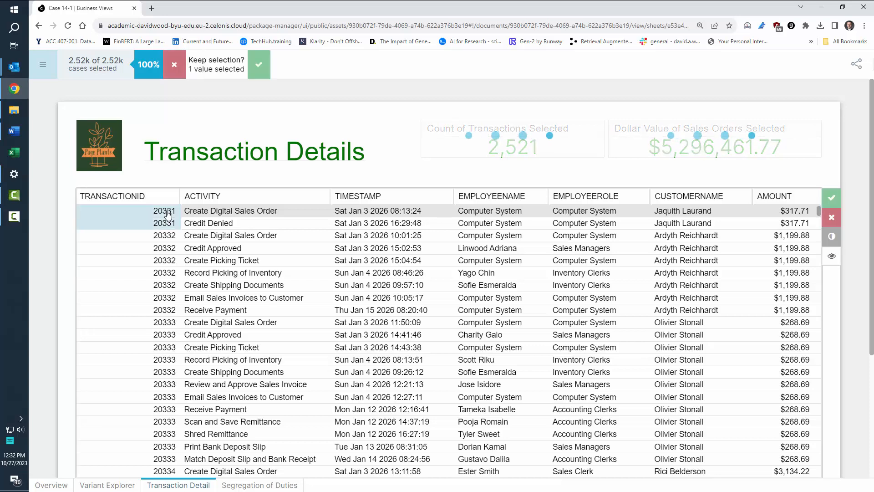
pyautogui.click(172, 241)
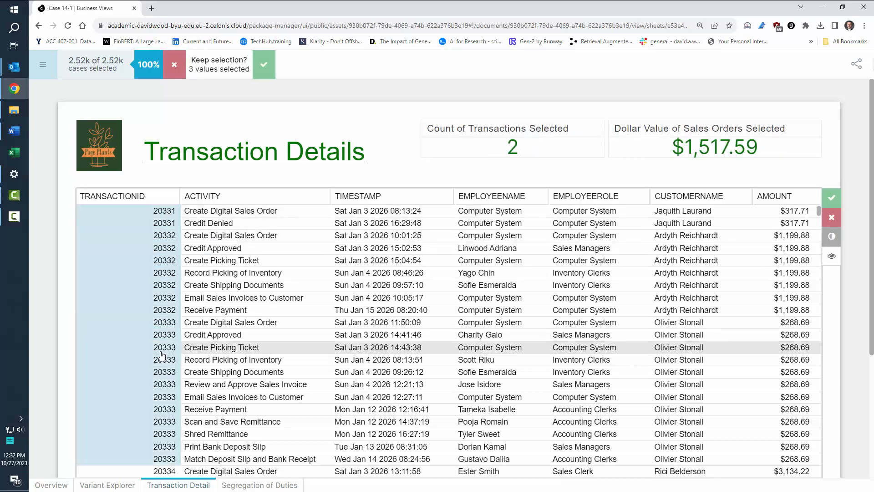
pyautogui.click(162, 273)
pyautogui.click(165, 223)
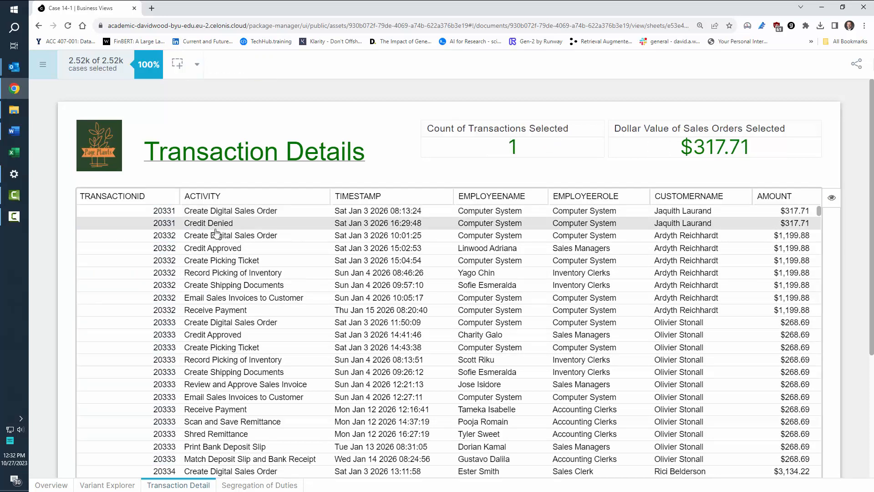
# Filter the transactions by the Credit Denied activity to review their count and dollar value, and remove the filter.
pyautogui.click(218, 226)
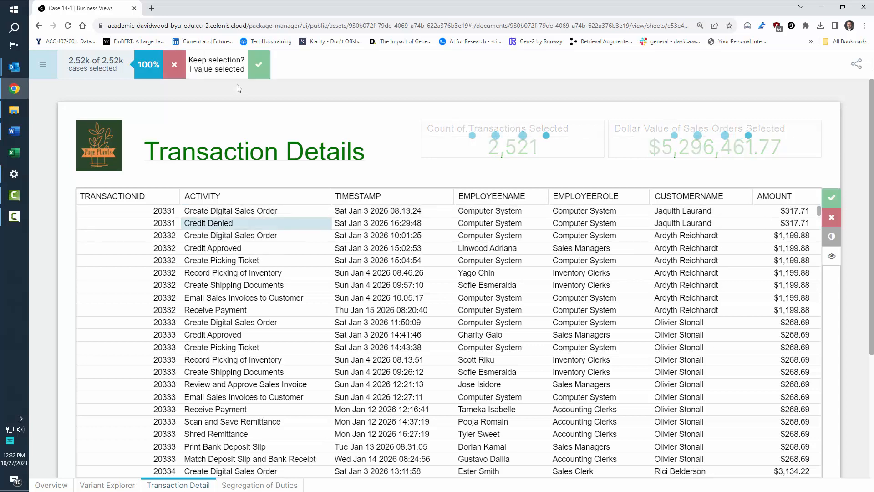
pyautogui.click(259, 65)
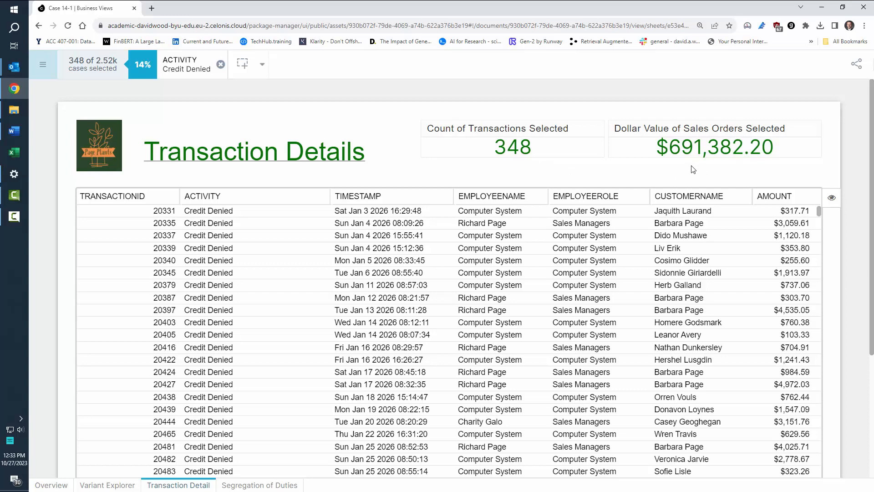
pyautogui.click(220, 64)
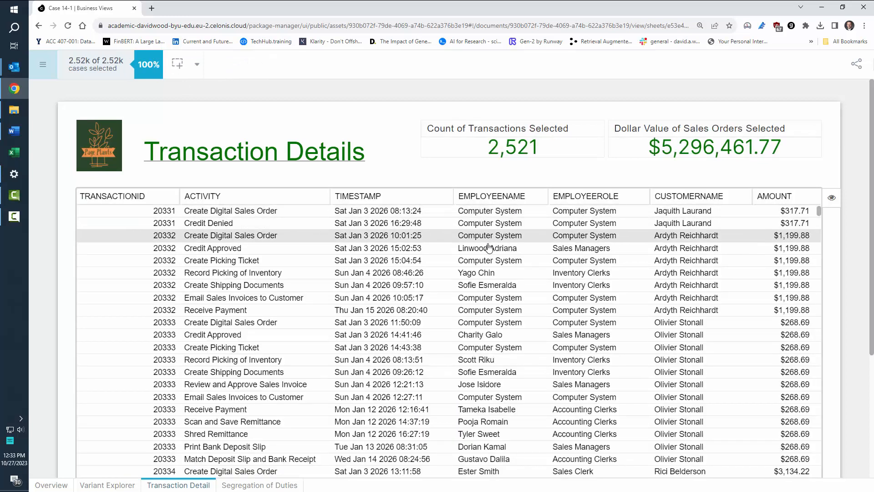
# Filter the transactions by the employee on the first Credit Approved row, and remove the filter after reviewing the records.
pyautogui.click(484, 250)
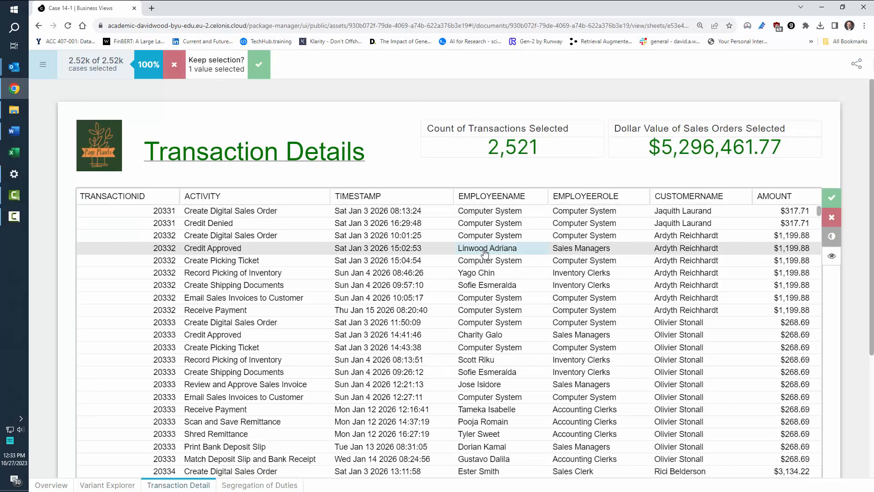
pyautogui.click(258, 66)
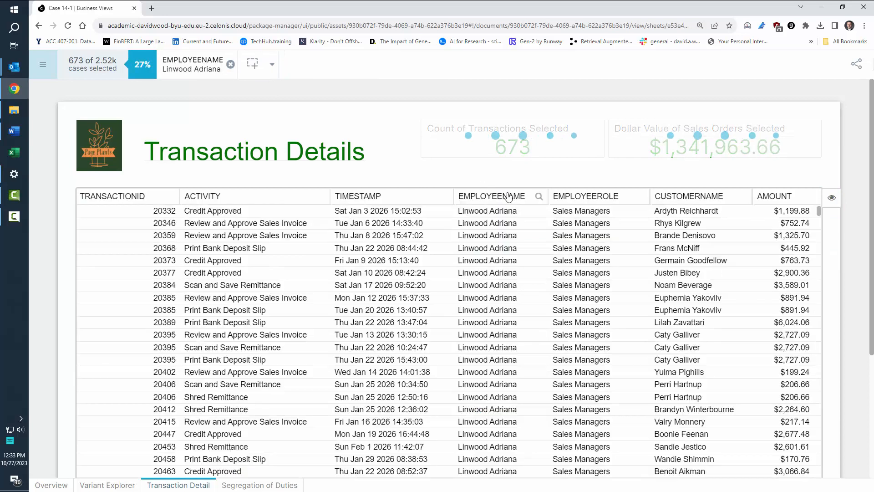
pyautogui.click(231, 64)
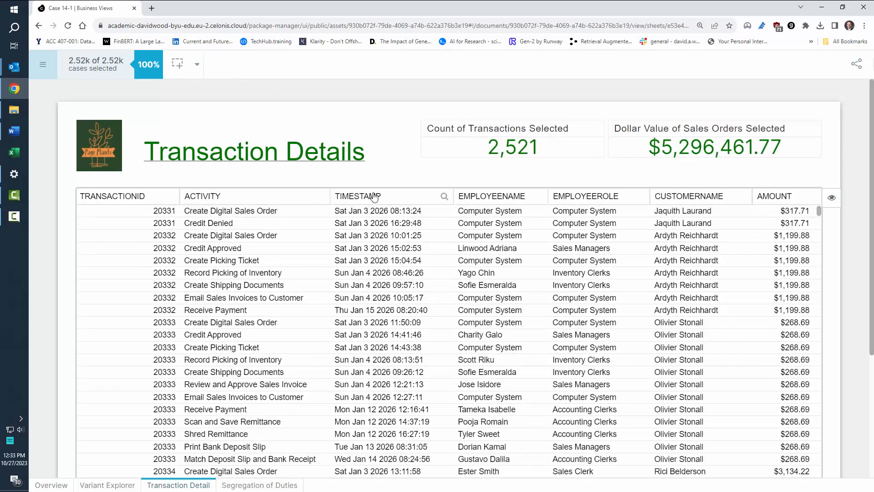
# Sort the transactions by activity, switch to timestamp in descending and ascending order, and restore the original order.
pyautogui.click(209, 198)
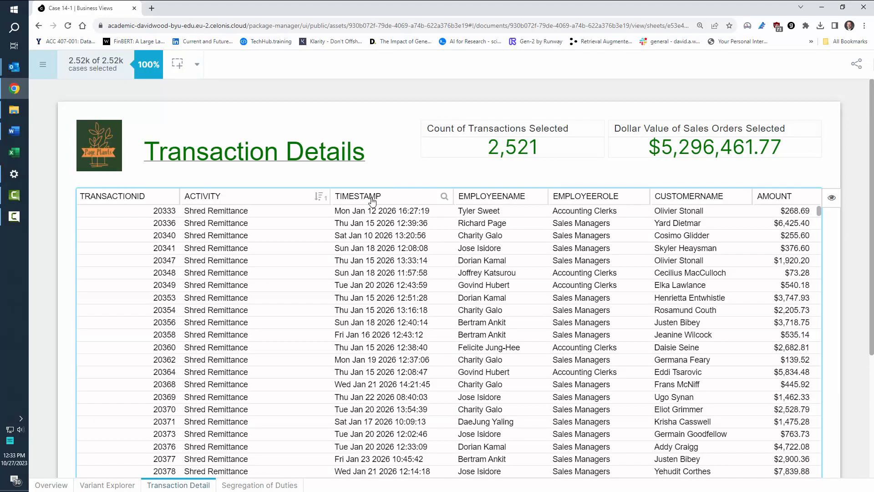
pyautogui.click(319, 199)
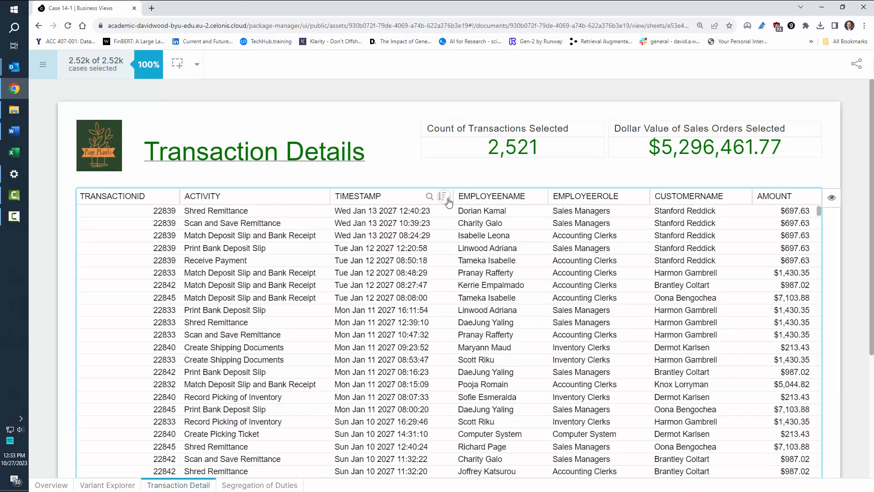
pyautogui.click(447, 203)
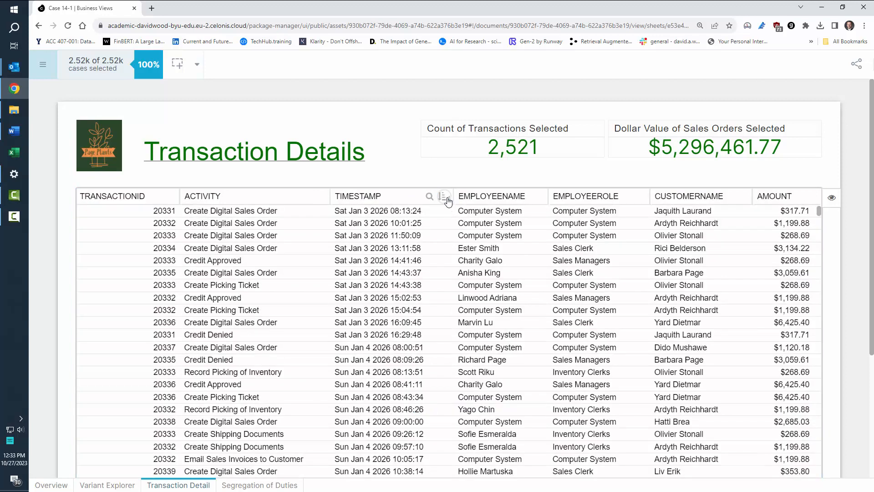
pyautogui.click(444, 202)
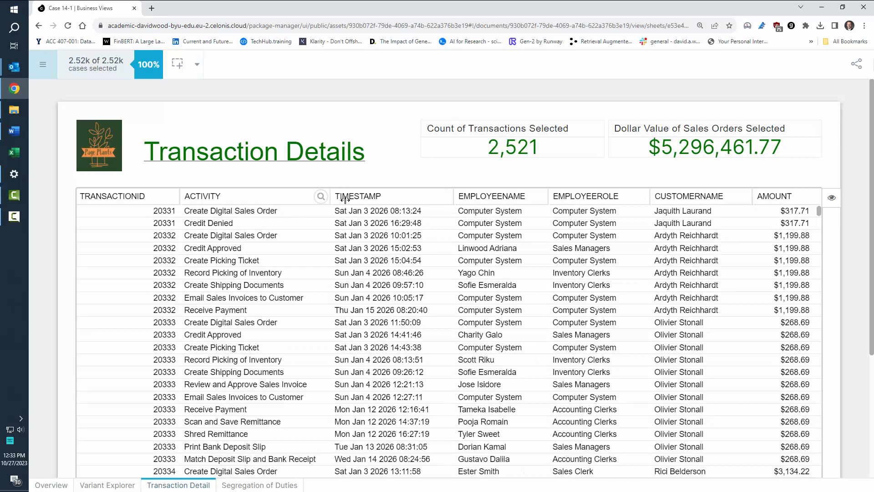
# Filter the EMPLOYEENAME column by an inventory clerk's last name and look through the matching transactions.
pyautogui.click(538, 197)
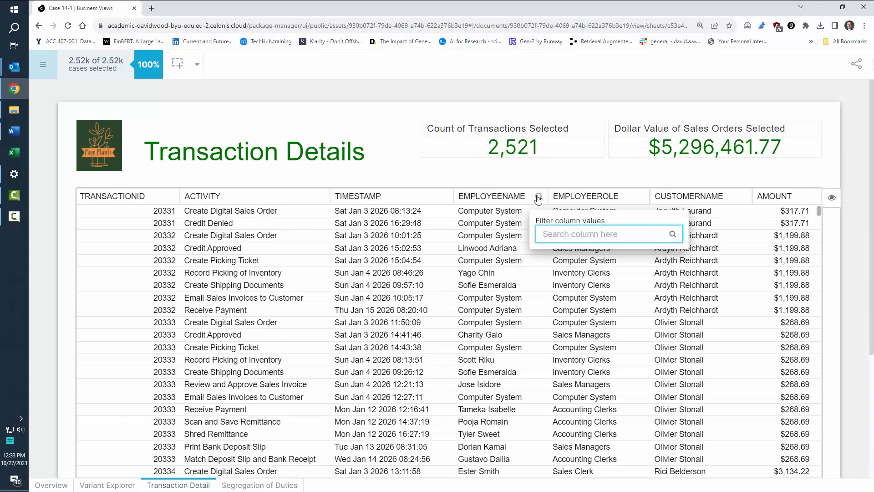
pyautogui.write('Esmeralda')
pyautogui.press('Return')
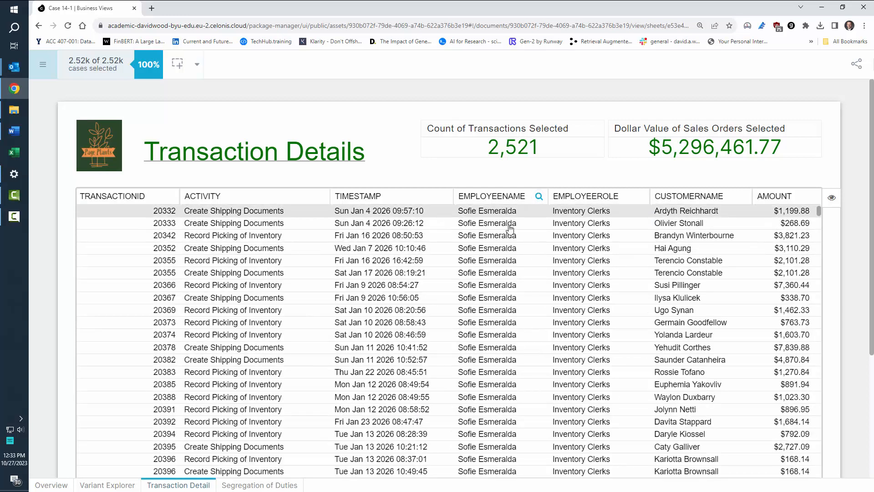
pyautogui.scroll(-2, 511, 228)
pyautogui.scroll(2, 512, 225)
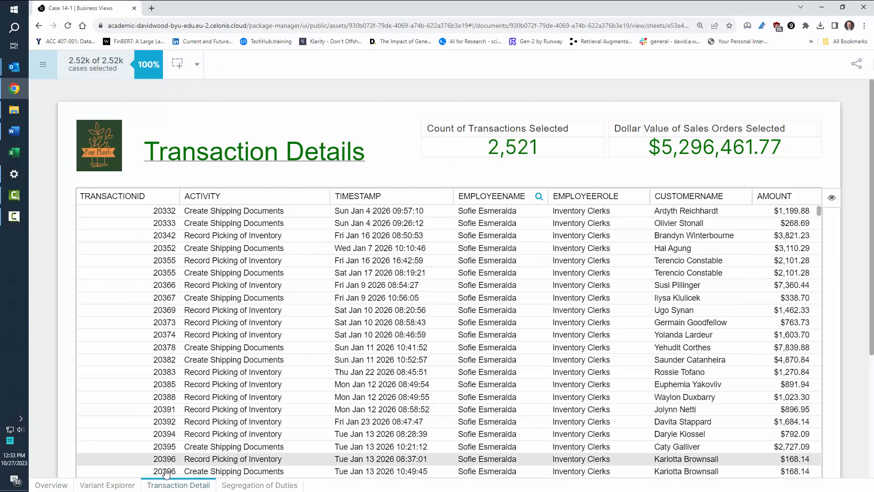
# Filter the cases by the inventory clerk listed in the searched EMPLOYEENAME column, and remove the filter after reviewing the selected share.
pyautogui.click(539, 197)
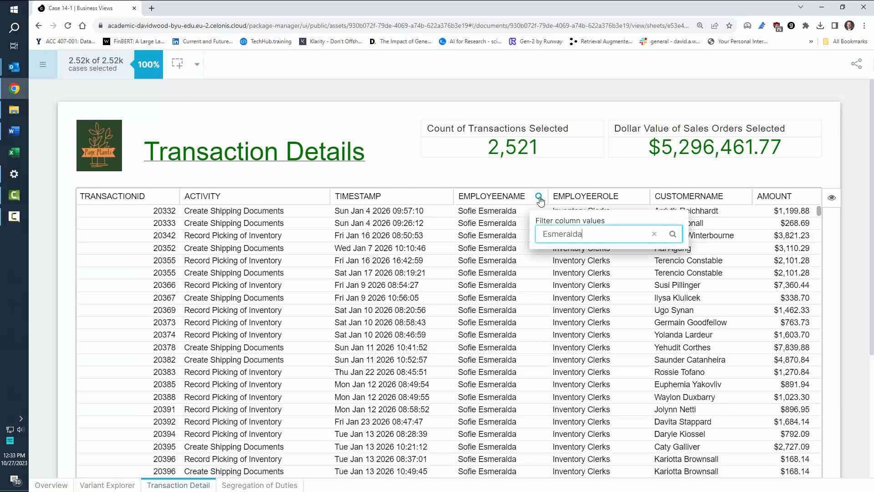
pyautogui.click(479, 214)
pyautogui.click(484, 215)
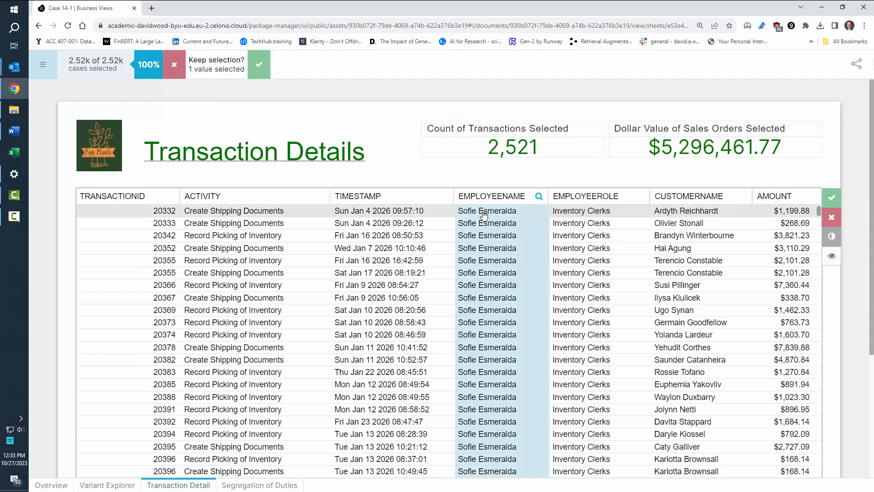
pyautogui.click(261, 74)
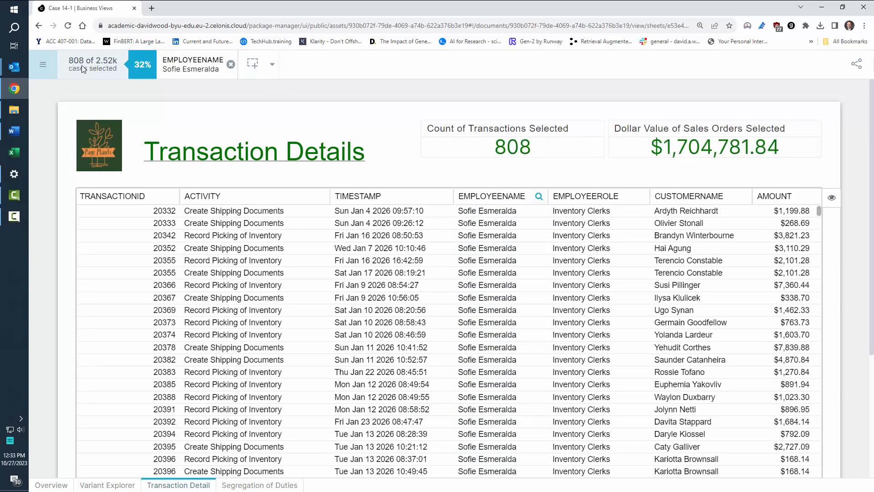
pyautogui.click(230, 64)
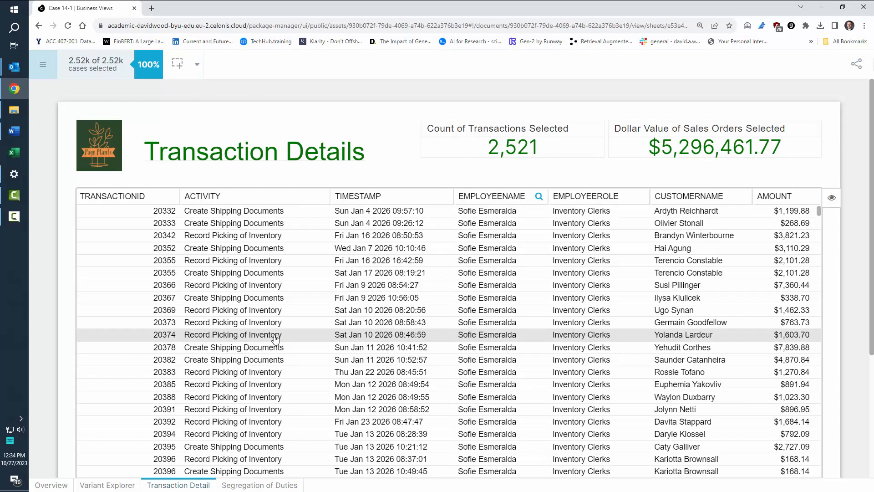
# Filter the cases by the Inventory Clerks employee role, review them in the Variant Explorer, and remove the filter.
pyautogui.click(581, 323)
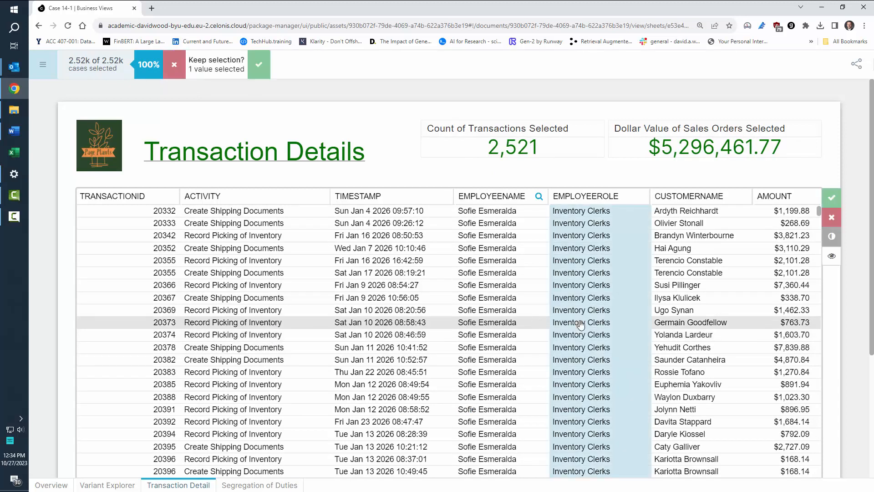
pyautogui.click(257, 72)
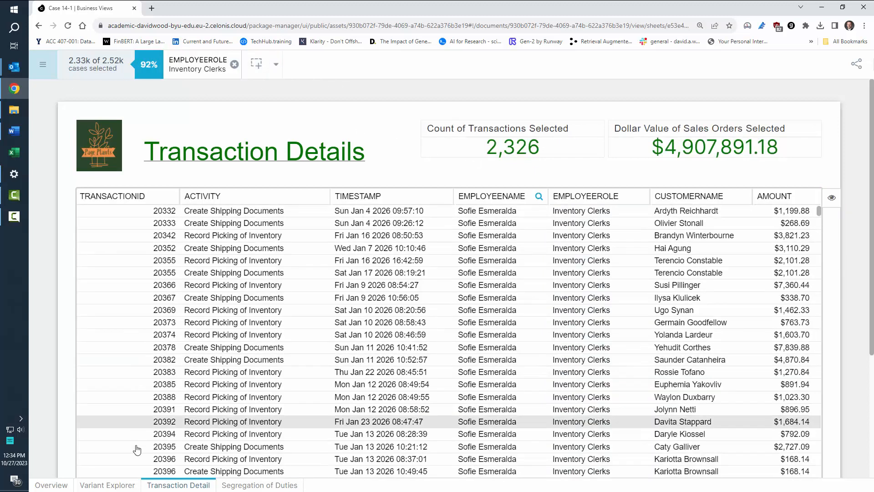
pyautogui.click(115, 486)
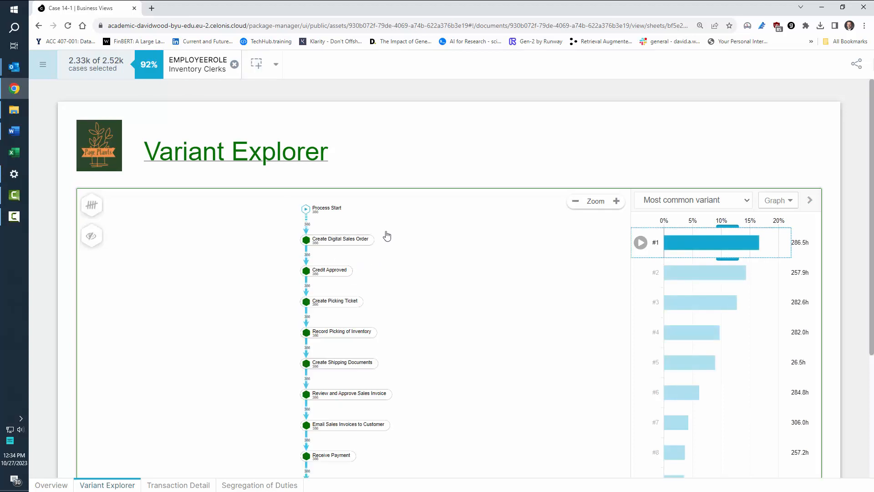
pyautogui.scroll(-2, 380, 164)
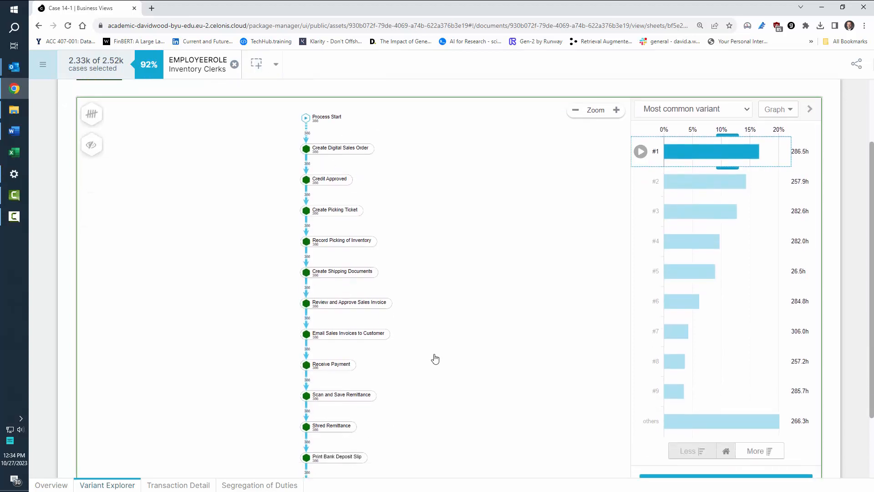
pyautogui.click(235, 64)
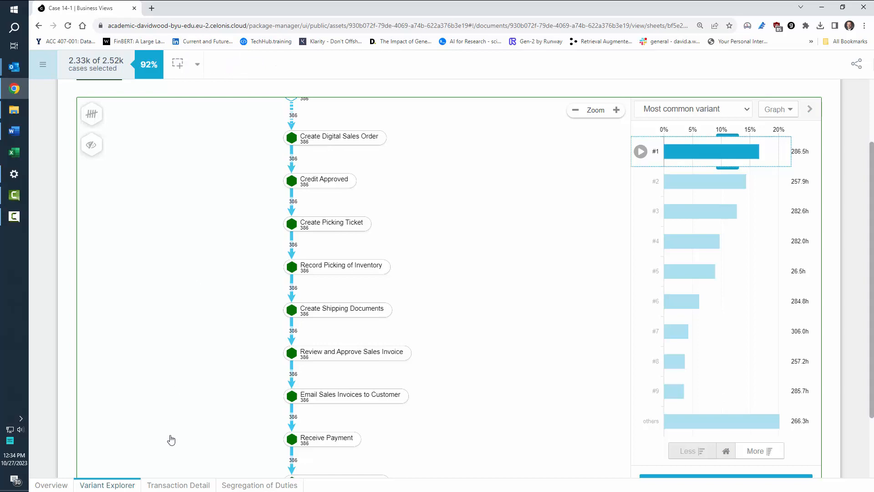
# Open the Segregation of Duties analysis and examine the case counts for each activity by employee role.
pyautogui.click(178, 484)
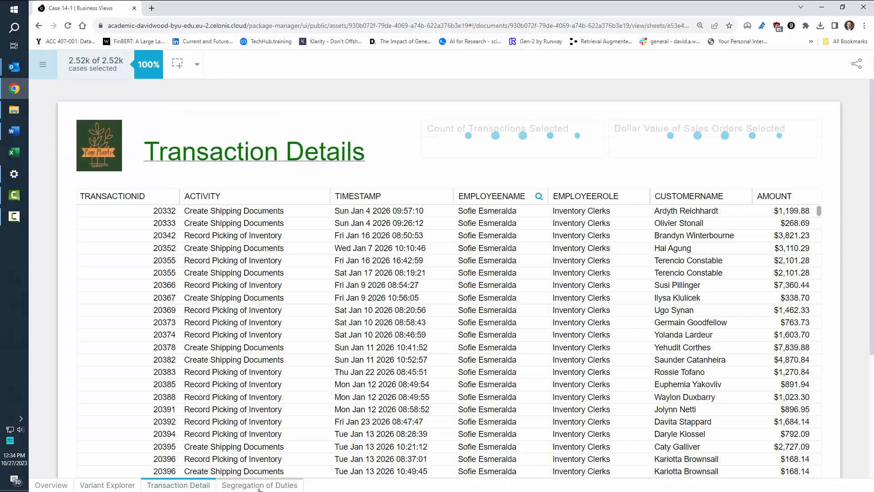
pyautogui.click(258, 485)
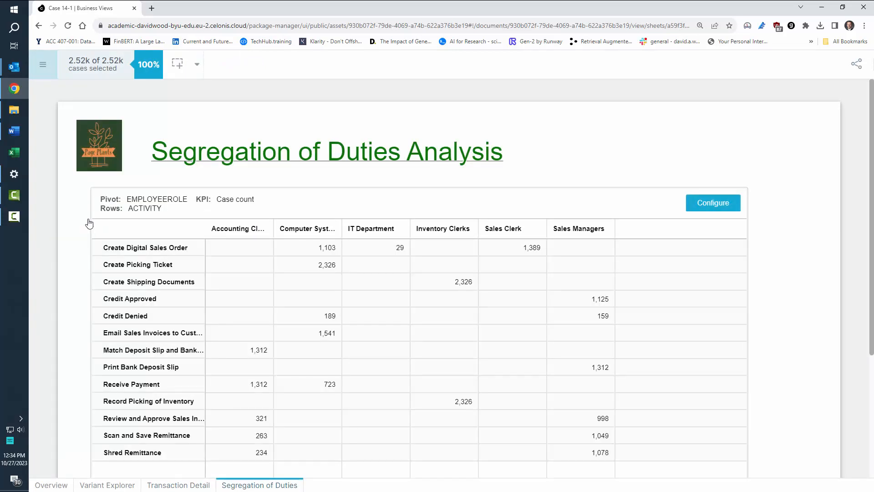
pyautogui.scroll(-2, 70, 210)
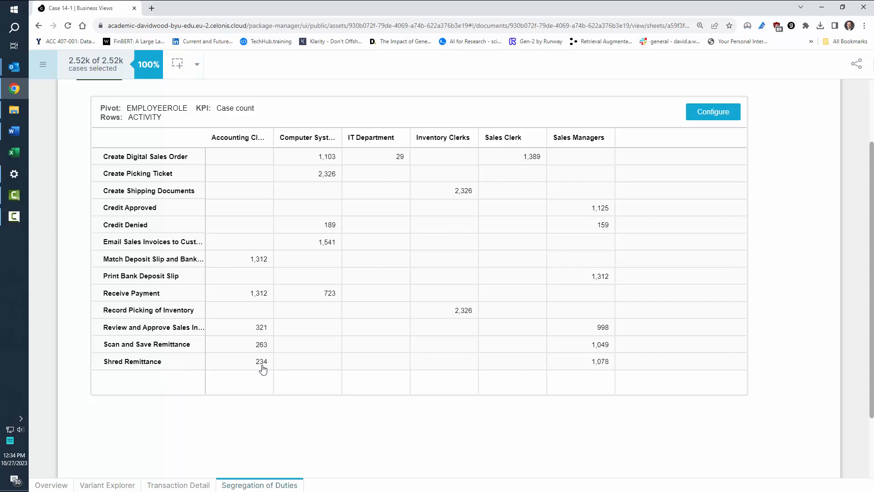
pyautogui.moveTo(263, 369)
# Filter the Segregation of Duties analysis to the Shred Remittance activity and the Sales Managers employee role.
pyautogui.click(143, 363)
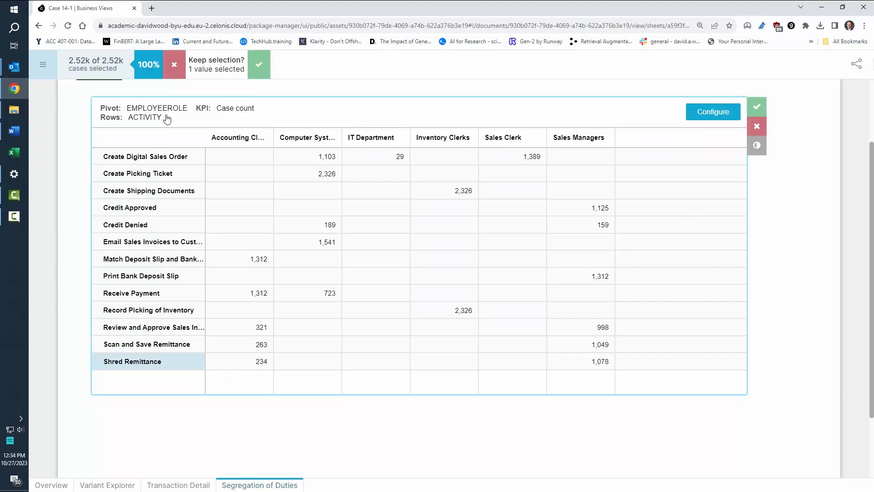
pyautogui.click(258, 64)
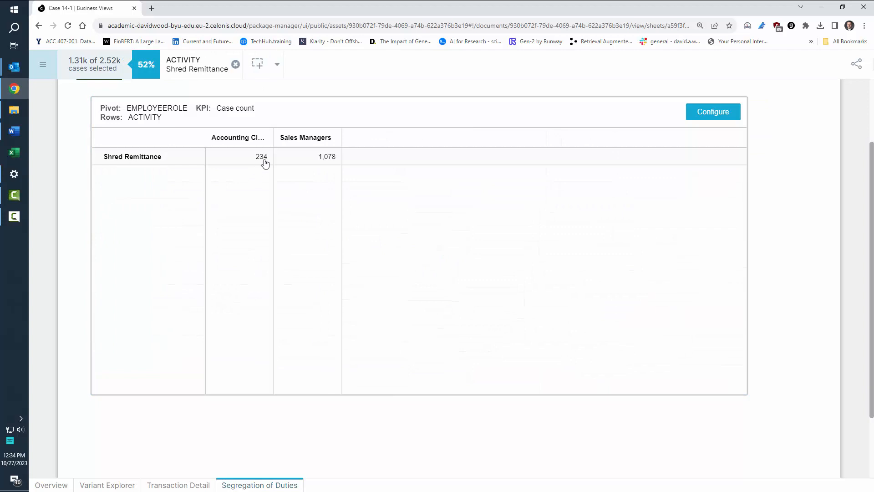
pyautogui.click(296, 137)
pyautogui.click(337, 64)
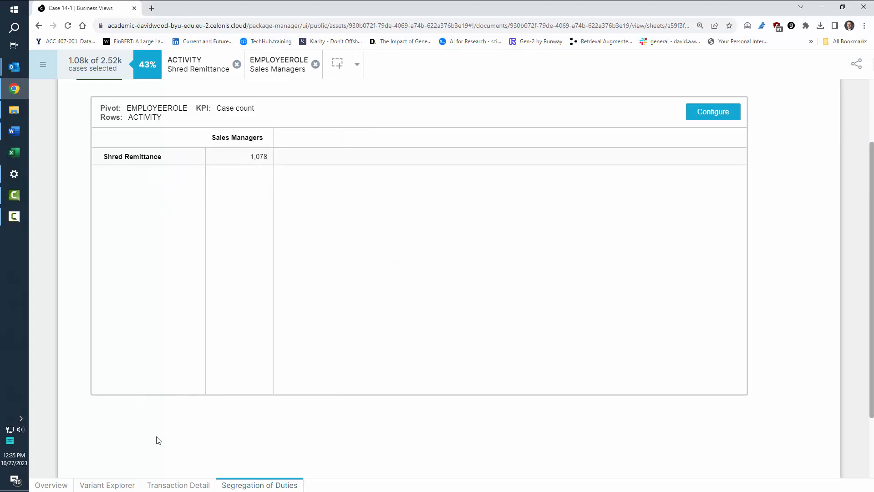
# Show the five most common variants of the filtered cases in the Variant Explorer's process graph.
pyautogui.click(98, 484)
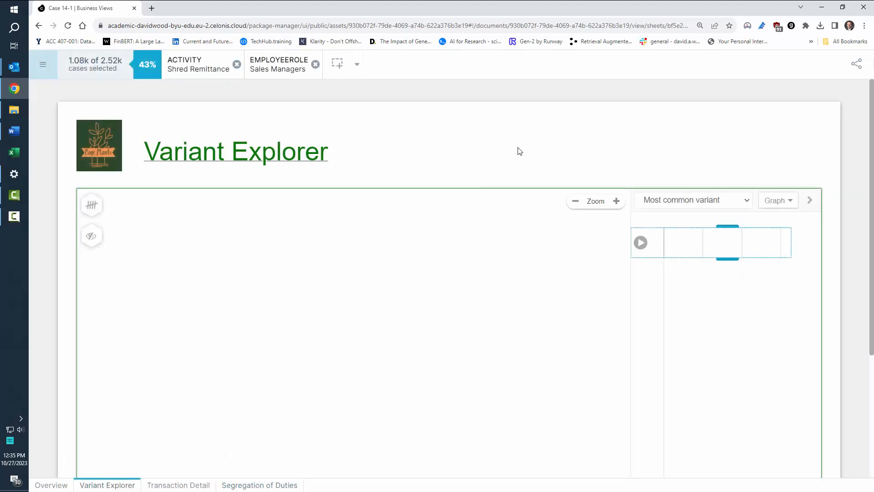
pyautogui.scroll(-1, 546, 159)
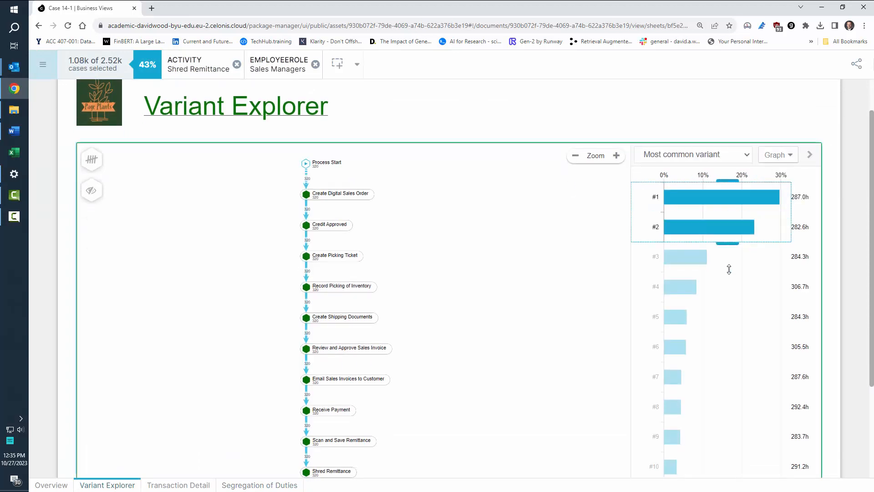
pyautogui.moveTo(728, 269); pyautogui.dragTo(729, 324)
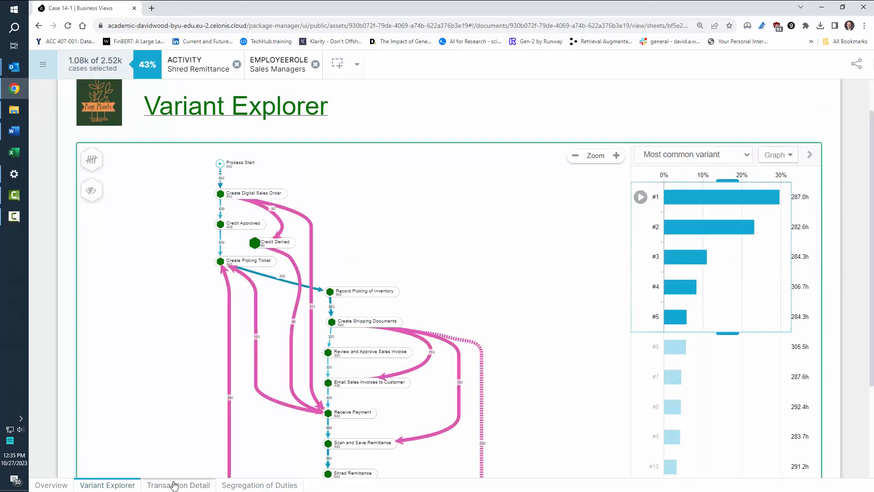
# Open the transaction details for the filtered cases and clear the name search on the EMPLOYEENAME column.
pyautogui.click(174, 485)
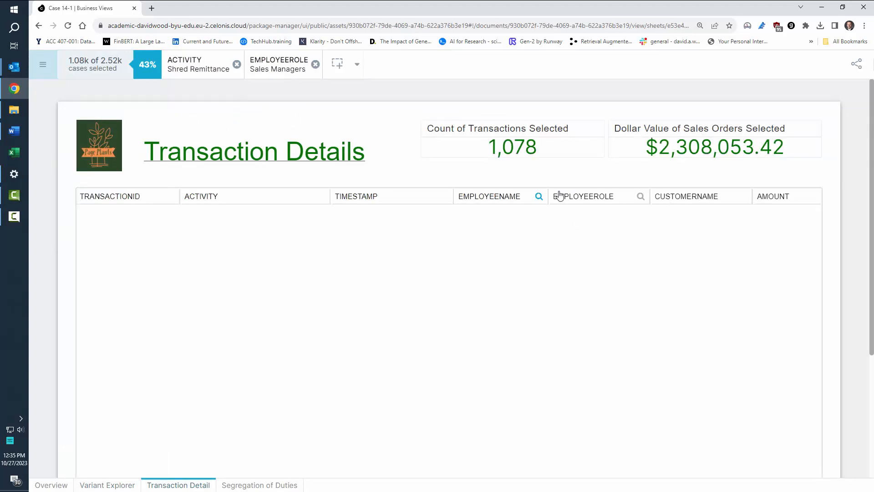
pyautogui.click(539, 196)
pyautogui.write('Esmeralda')
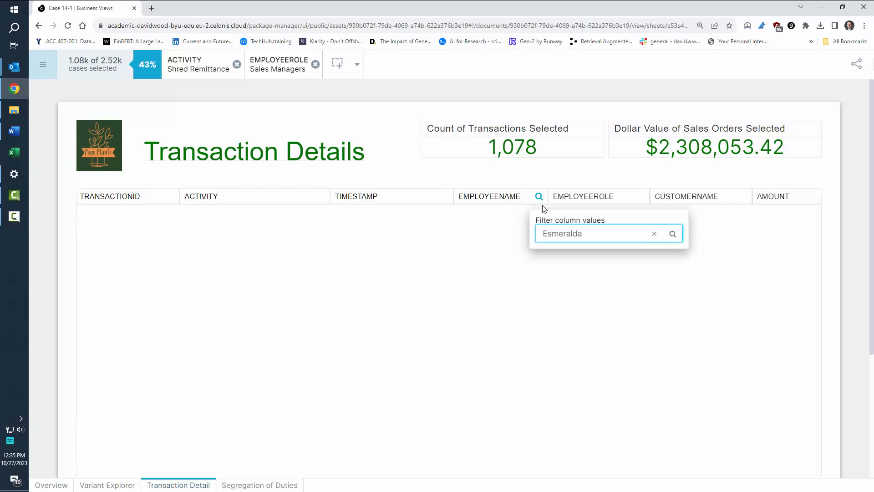
pyautogui.click(654, 234)
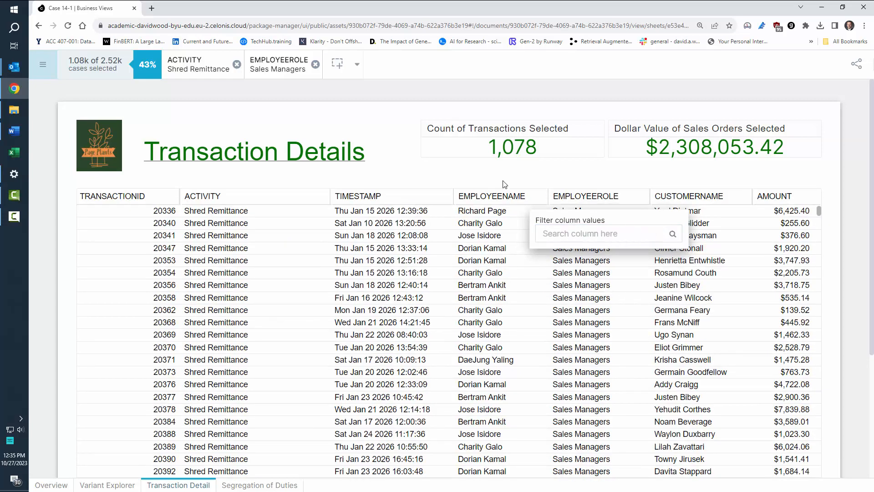
# Look through the sales managers' Shred Remittance transactions, and remove the employee role and activity filters.
pyautogui.scroll(-2, 502, 308)
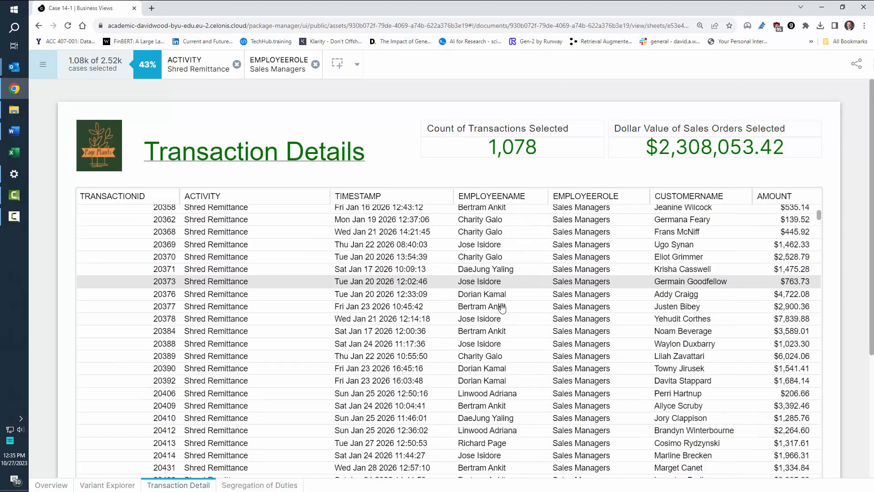
pyautogui.scroll(-8, 502, 318)
pyautogui.scroll(5, 500, 375)
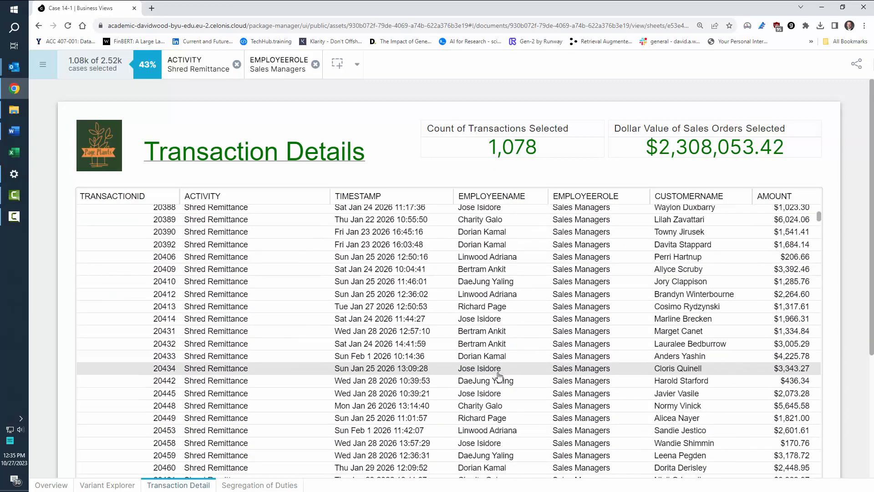
pyautogui.scroll(5, 500, 374)
pyautogui.click(315, 65)
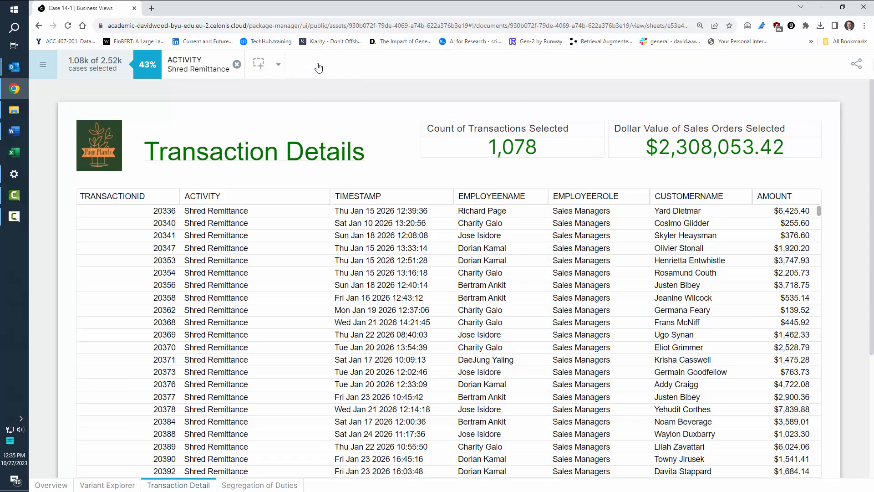
# Return to the Segregation of Duties analysis and look over the unfiltered activity counts by role.
pyautogui.click(266, 485)
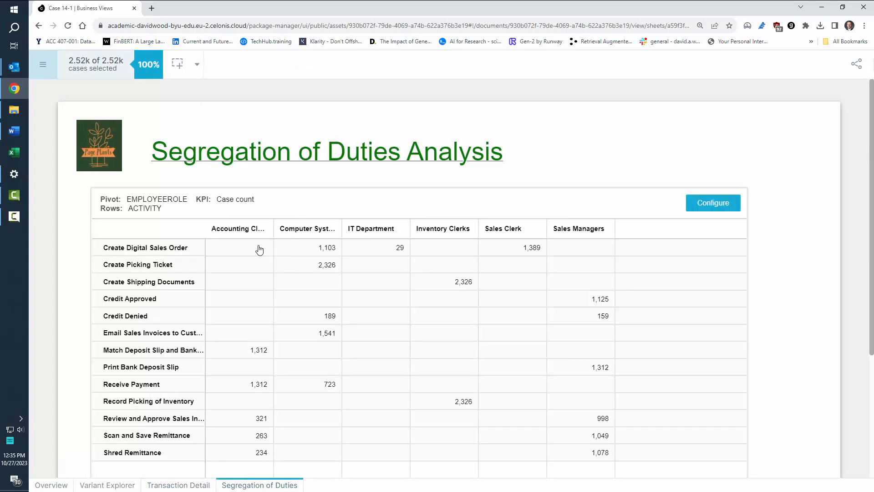
pyautogui.scroll(-2, 74, 232)
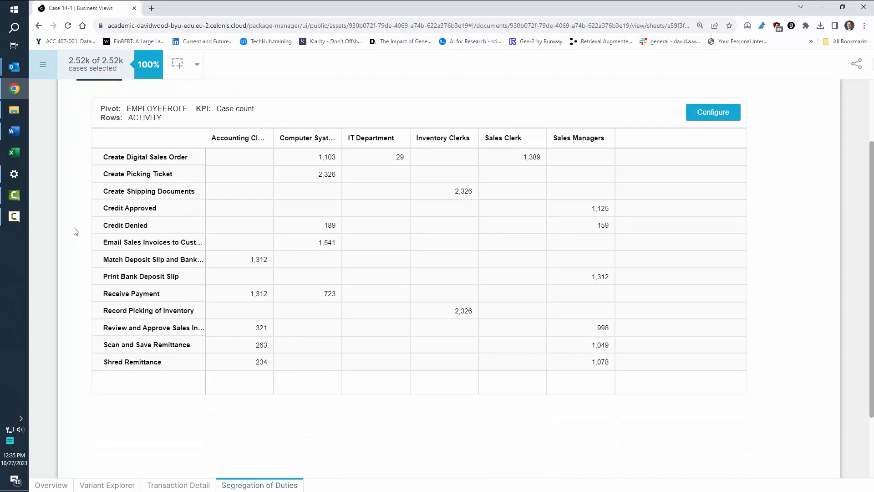
pyautogui.scroll(2, 74, 232)
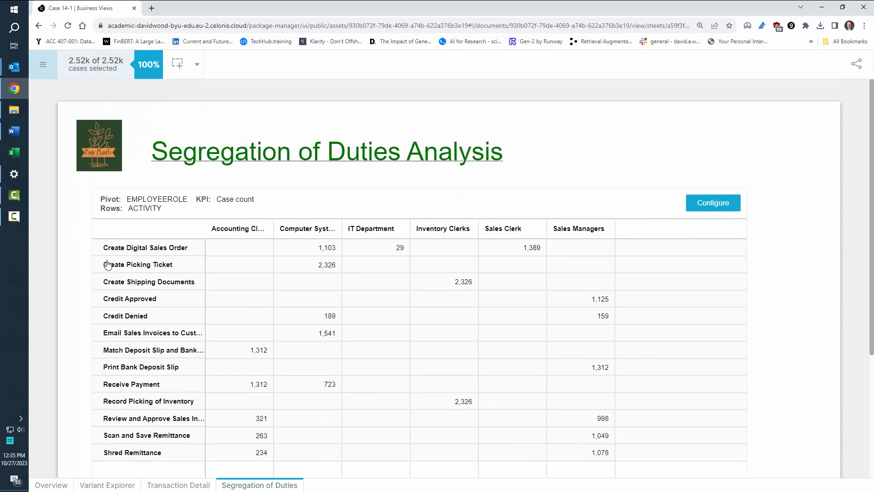
# Revisit the Variant Explorer and the transaction details without filters, and return to the Overview sheet.
pyautogui.click(117, 484)
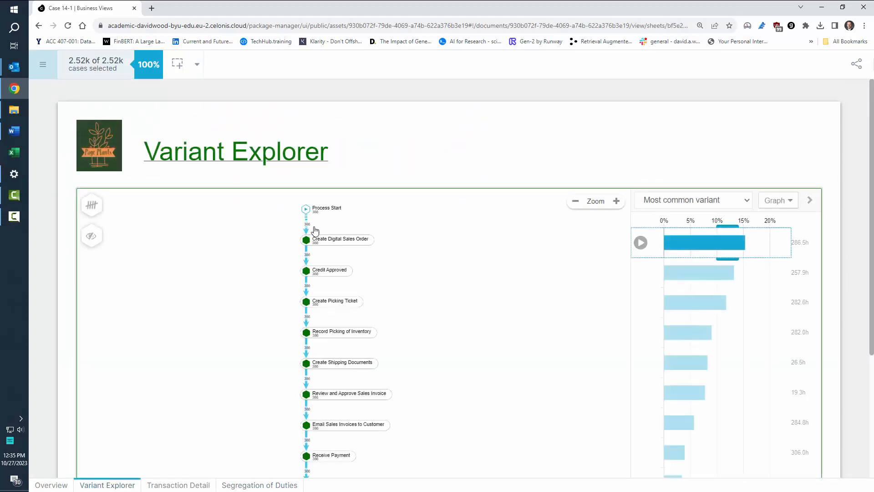
pyautogui.click(167, 483)
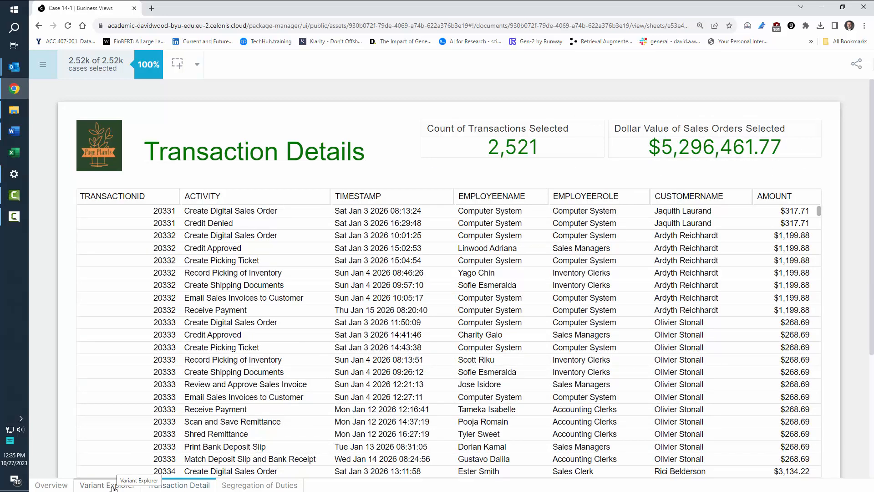
pyautogui.click(52, 485)
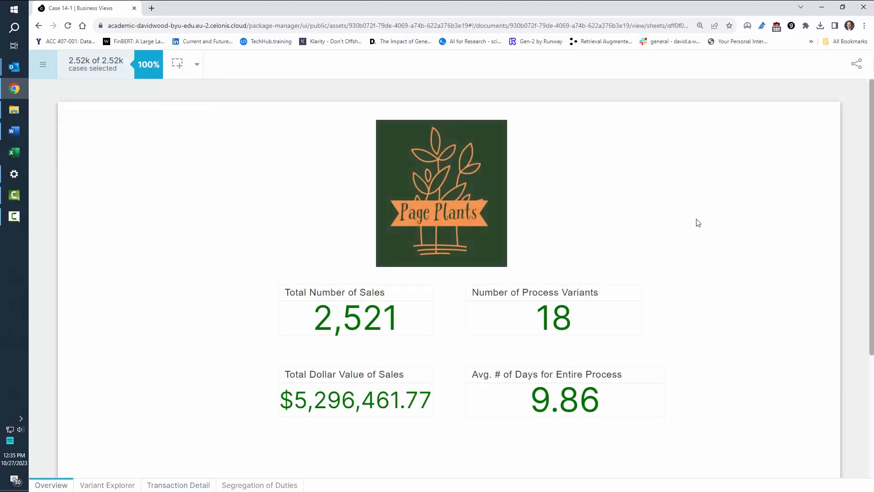